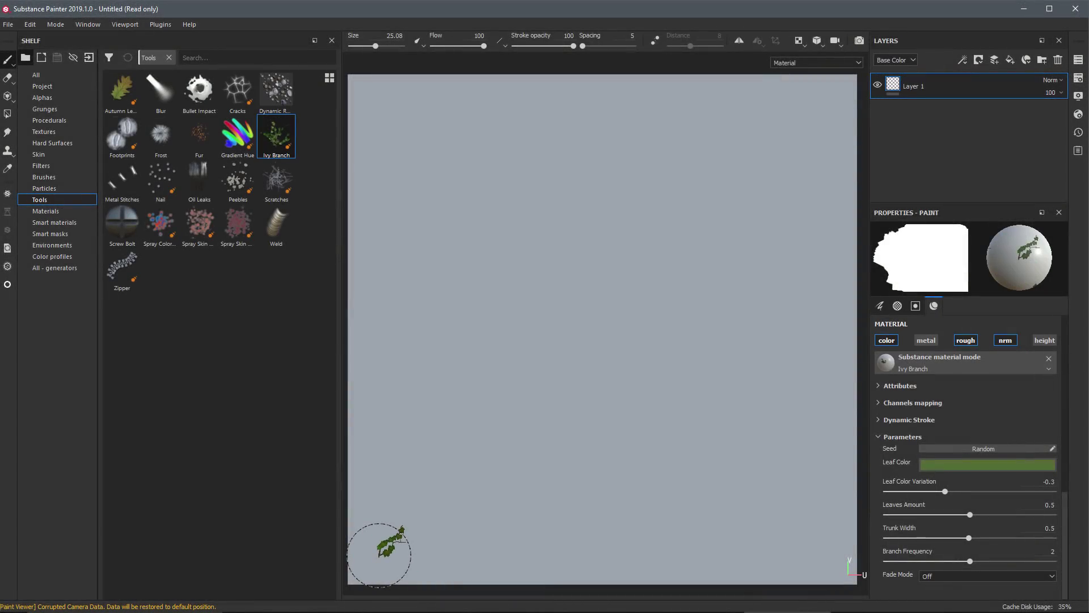
- Paint Ivy Branch vines toward the top-right, then a Gradient Hue stroke and a Peebles pebble trail
mouse_move(379, 555)
left_mouse_down()
mouse_move(366, 581)
mouse_move(389, 536)
mouse_move(444, 504)
mouse_move(482, 450)
mouse_move(479, 397)
mouse_move(404, 357)
mouse_move(418, 324)
mouse_move(484, 299)
mouse_move(550, 253)
mouse_move(409, 194)
mouse_move(444, 159)
mouse_move(540, 121)
mouse_move(418, 169)
mouse_move(385, 134)
mouse_move(414, 97)
left_mouse_up()
mouse_move(554, 231)
left_mouse_down()
mouse_move(639, 176)
mouse_move(722, 85)
left_mouse_up()
left_click(237, 147)
mouse_move(738, 174)
left_mouse_down()
mouse_move(664, 217)
mouse_move(679, 227)
mouse_move(755, 211)
mouse_move(741, 243)
mouse_move(550, 273)
mouse_move(710, 275)
mouse_move(792, 302)
mouse_move(577, 320)
mouse_move(506, 338)
mouse_move(644, 351)
mouse_move(812, 343)
mouse_move(783, 371)
mouse_move(539, 384)
mouse_move(812, 402)
left_mouse_up()
left_click(239, 181)
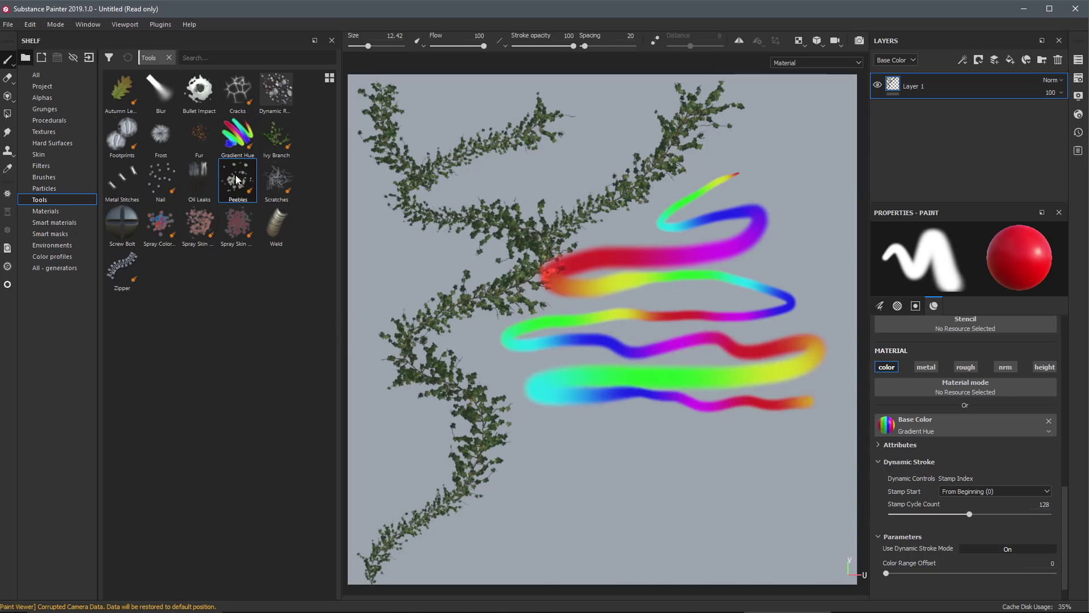
mouse_move(562, 462)
left_mouse_down()
mouse_move(539, 459)
mouse_move(602, 448)
mouse_move(681, 471)
mouse_move(800, 473)
mouse_move(805, 505)
mouse_move(749, 531)
mouse_move(604, 506)
mouse_move(522, 519)
mouse_move(451, 562)
mouse_move(761, 555)
left_mouse_up()
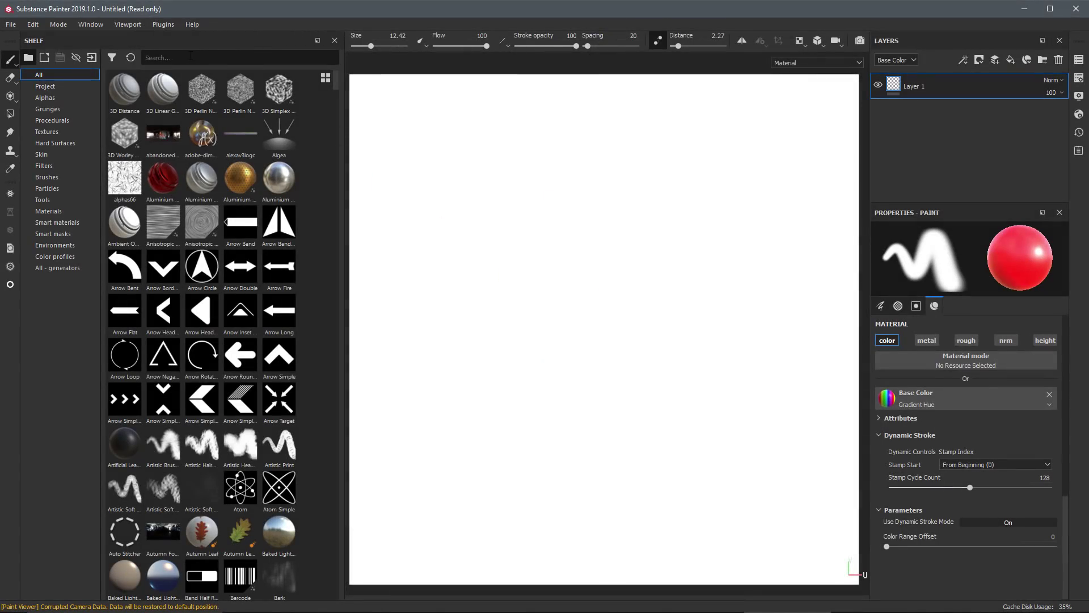
- Filter the shelf by 'dynamicstroke' and check the Gradient Hue tool's tags
left_click(190, 57)
type("dynam")
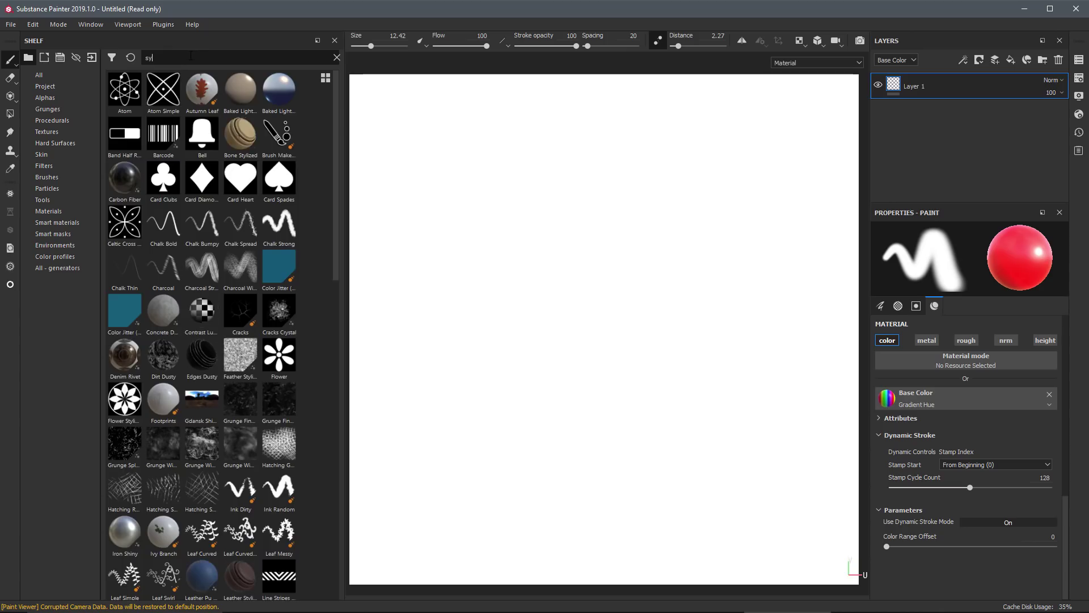
type("icstroke")
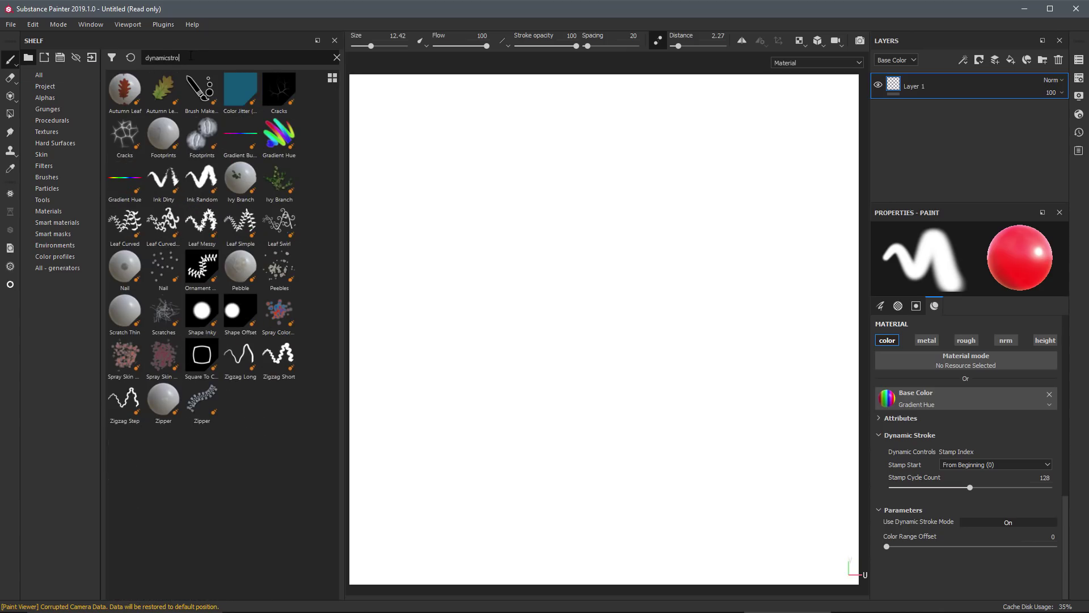
mouse_move(232, 114)
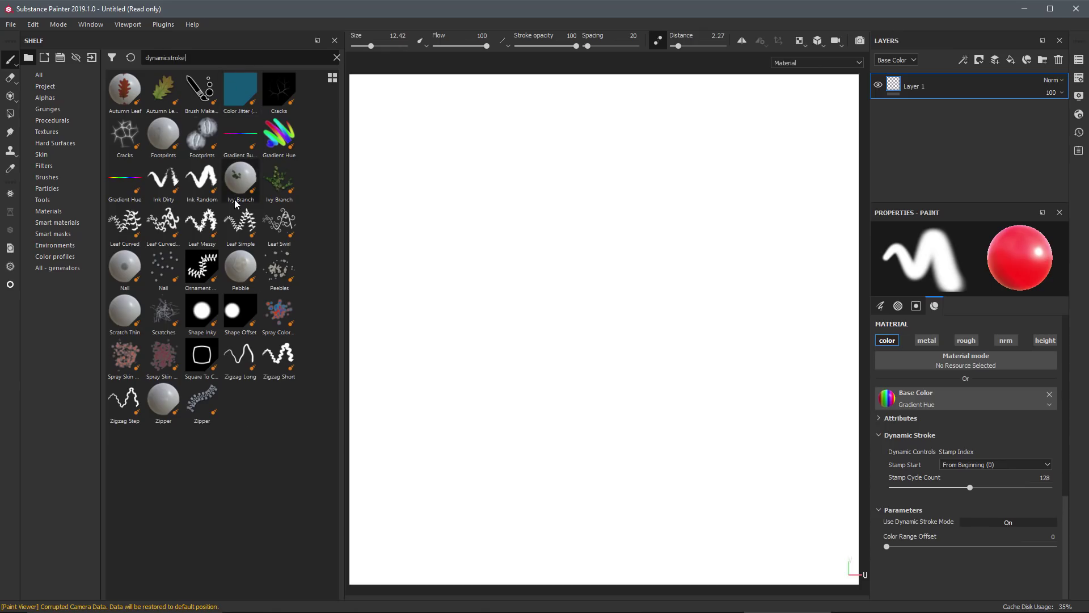
right_click(281, 133)
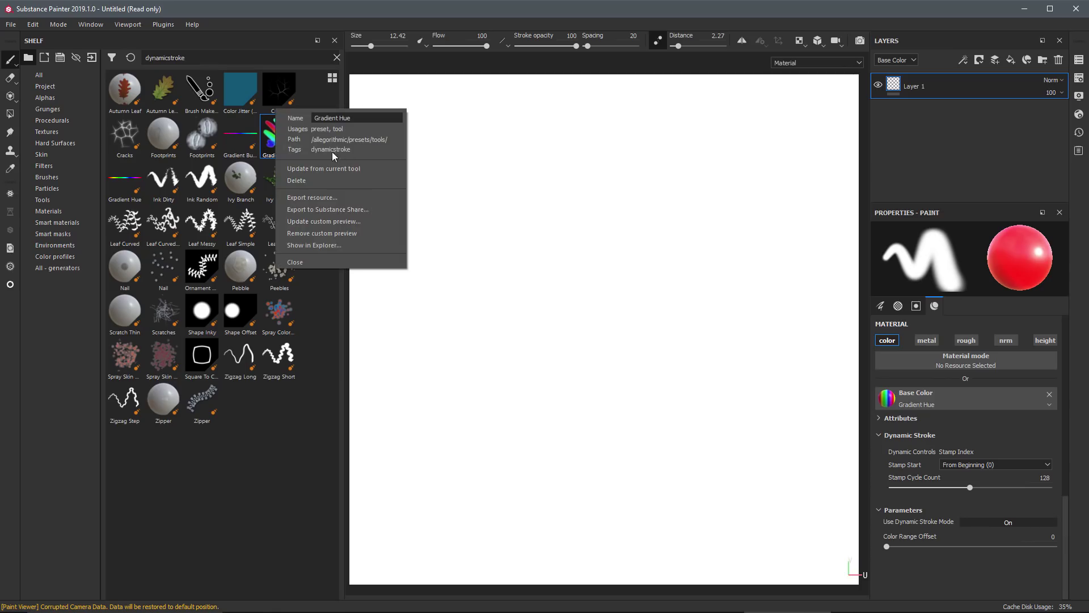
key("Escape")
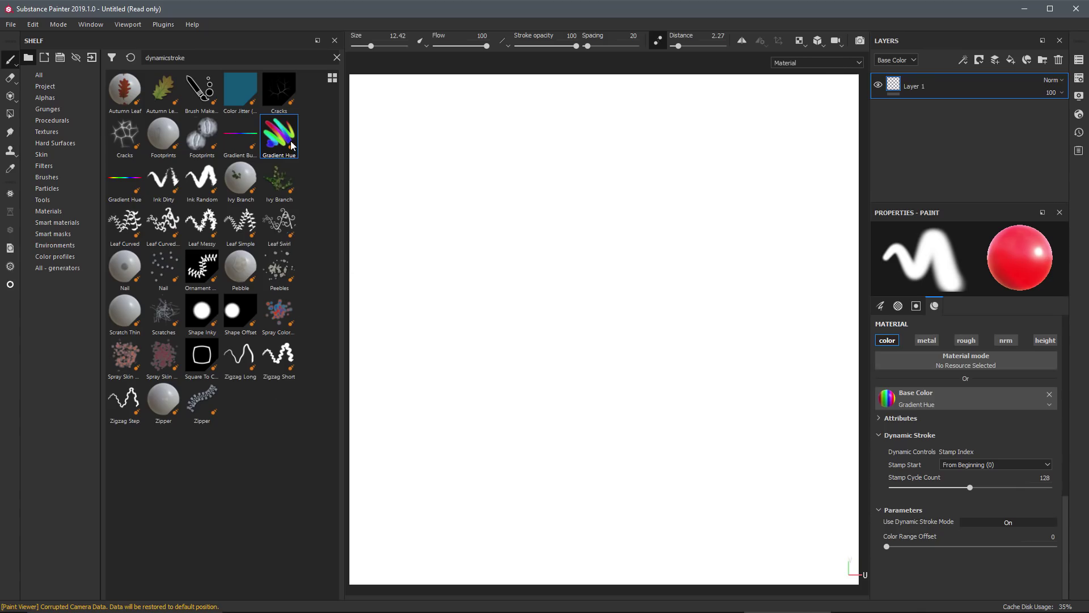
- Drag a rainbow Gradient Hue zigzag from the upper canvas down to the lower right
mouse_move(292, 145)
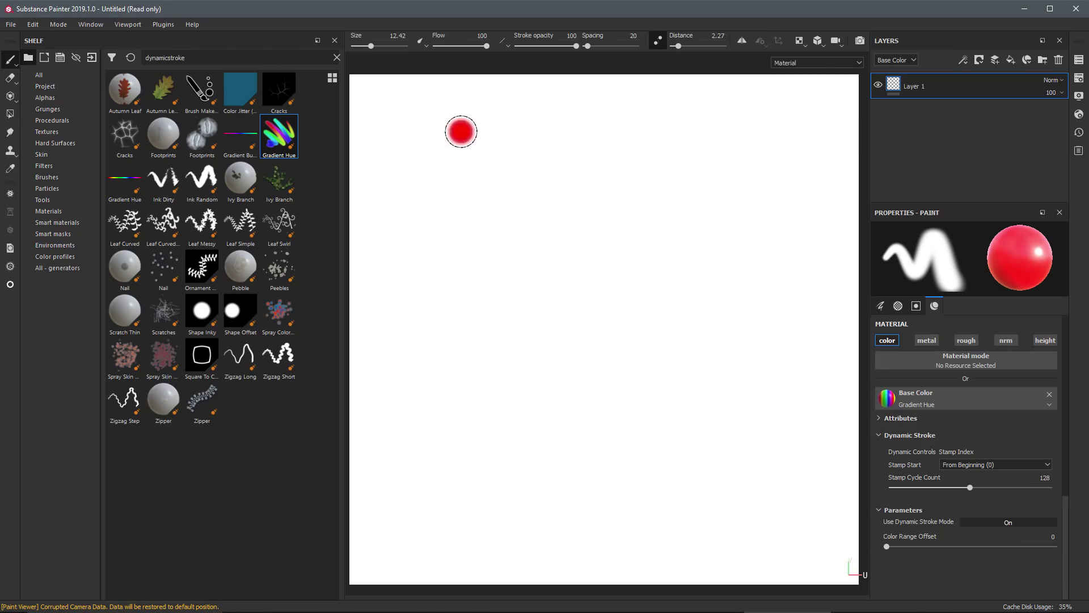
mouse_move(447, 157)
left_mouse_down()
mouse_move(519, 125)
mouse_move(630, 107)
mouse_move(473, 227)
mouse_move(683, 168)
mouse_move(624, 232)
mouse_move(498, 326)
mouse_move(719, 290)
mouse_move(649, 393)
mouse_move(689, 478)
left_mouse_up()
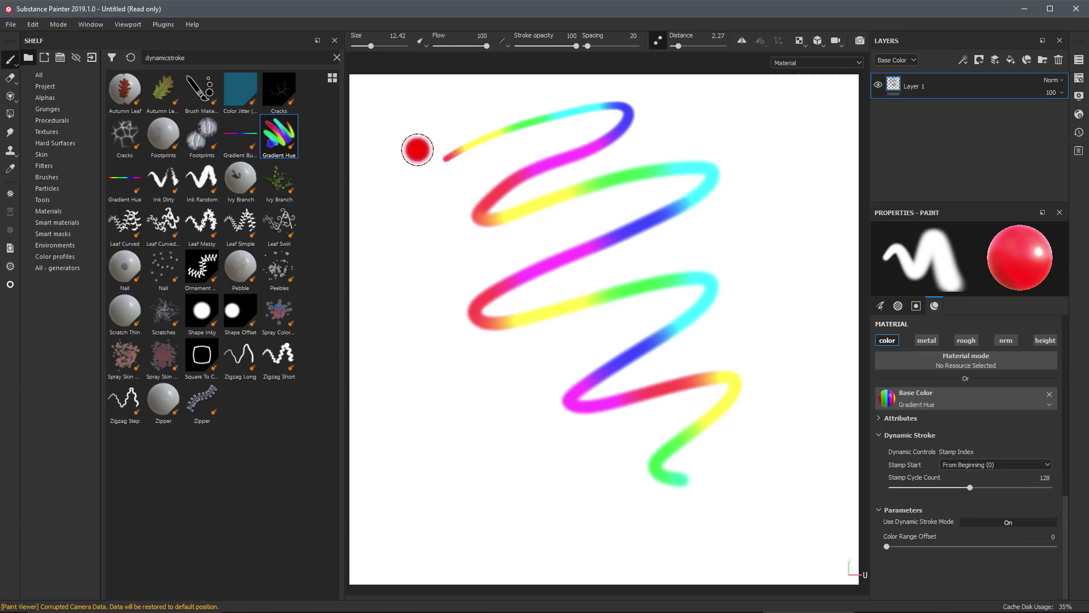
mouse_move(270, 136)
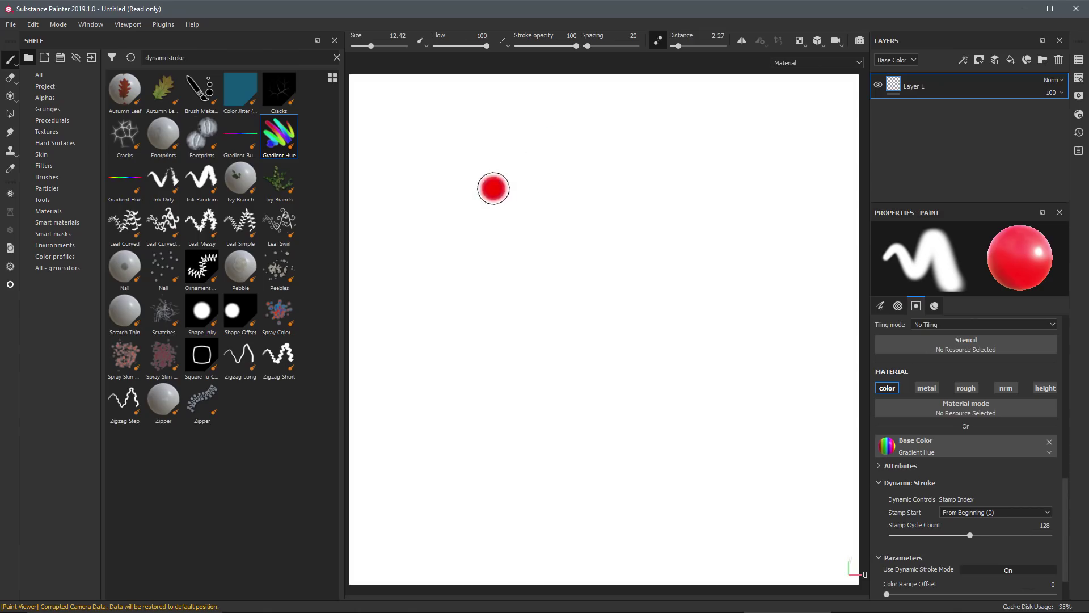
- Leave the canvas blank white, keeping Gradient Hue as the paint base colour
mouse_move(290, 137)
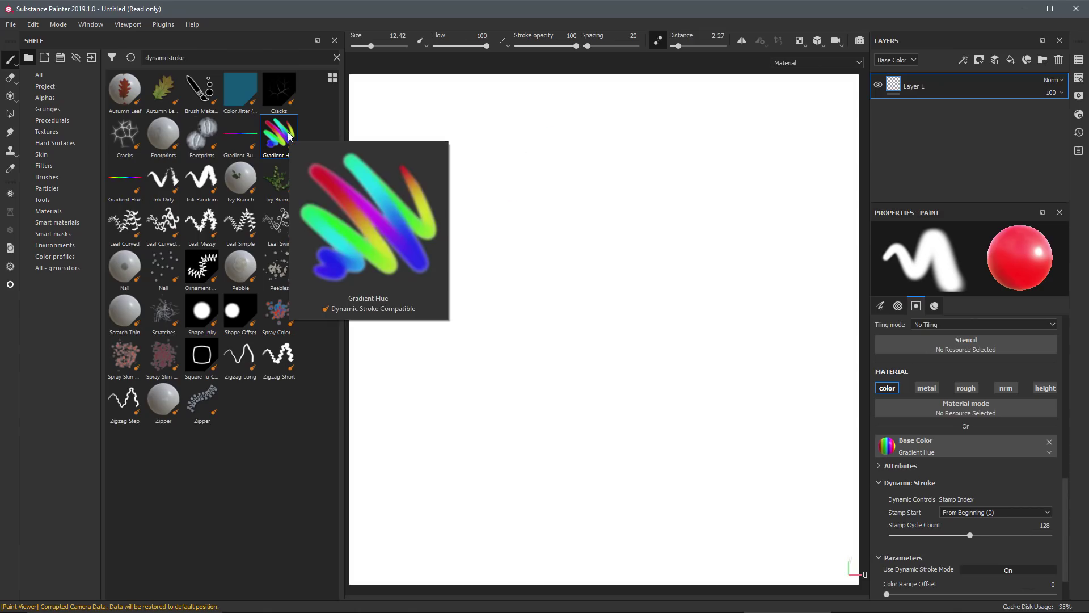
- Paint three stacked horizontal Gradient Hue strokes starting at red, then undo them
left_click_drag(375, 130, 821, 129)
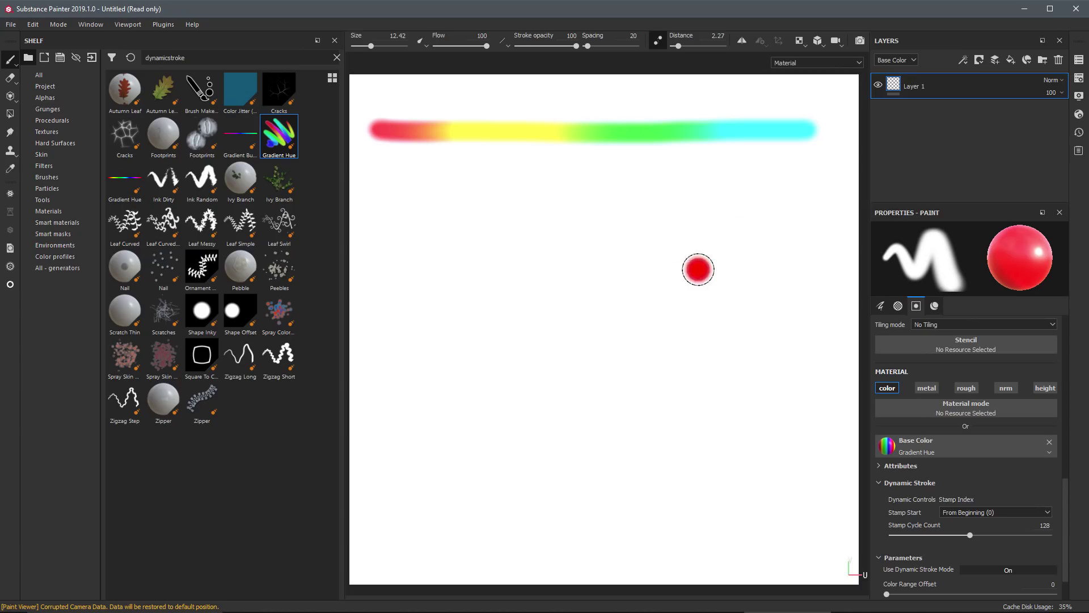
left_click_drag(382, 181, 811, 182)
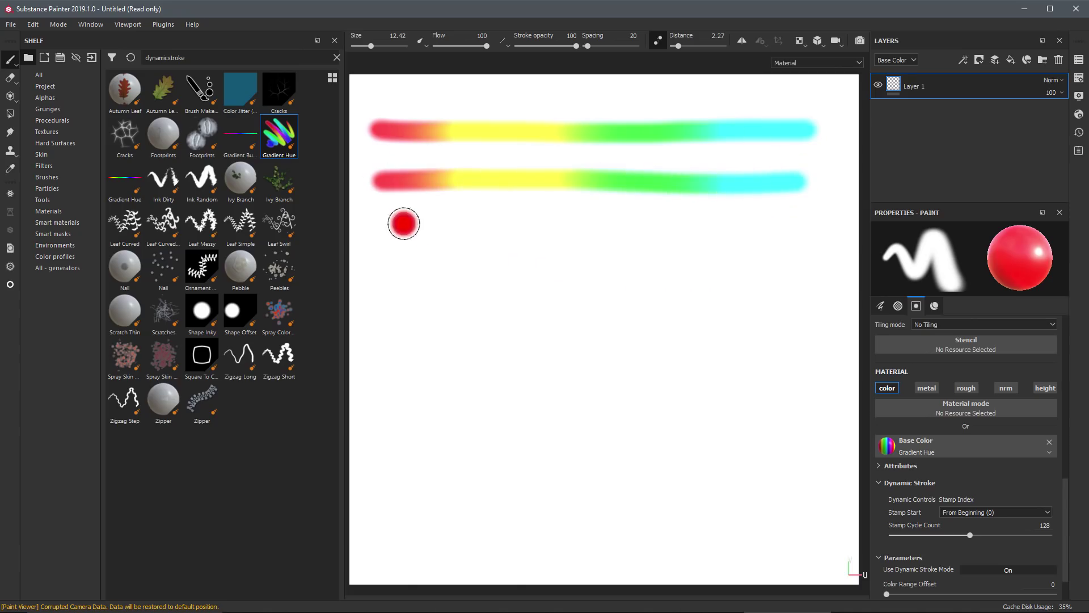
left_click_drag(378, 229, 834, 231)
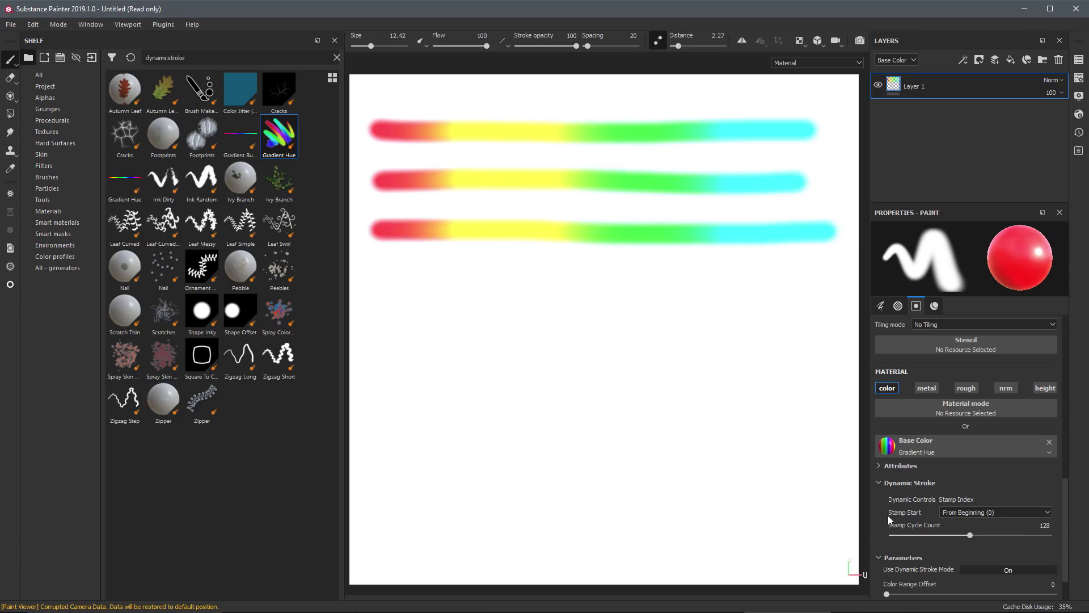
mouse_move(983, 514)
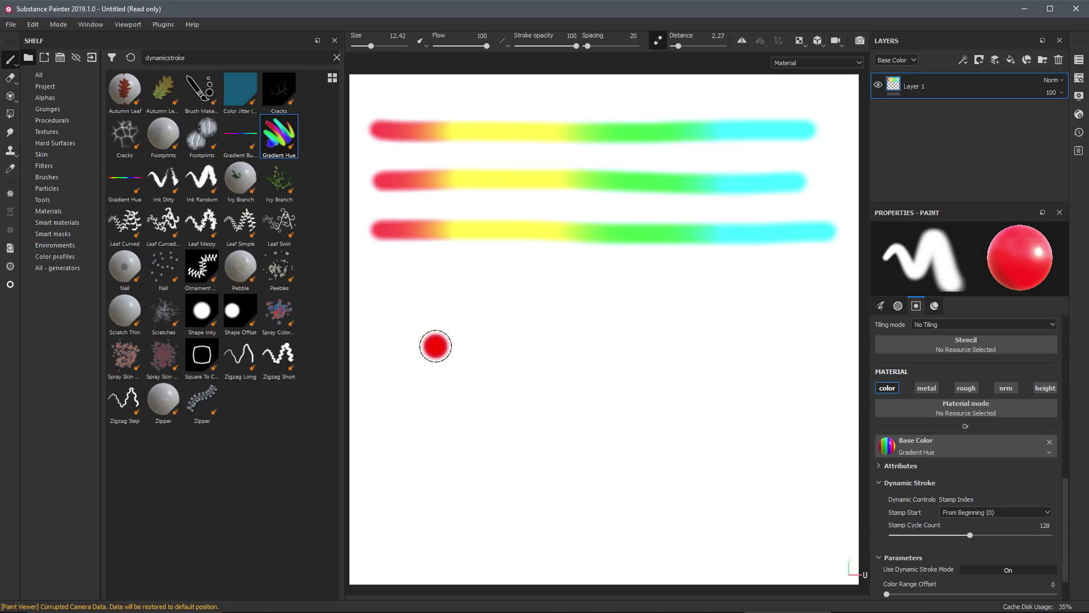
key("ctrl+z")
key("ctrl+z")
key("ctrl+z")
- Set Stamp Start to From Random Index and paint four stacked horizontal strokes to compare hues
left_click(984, 512)
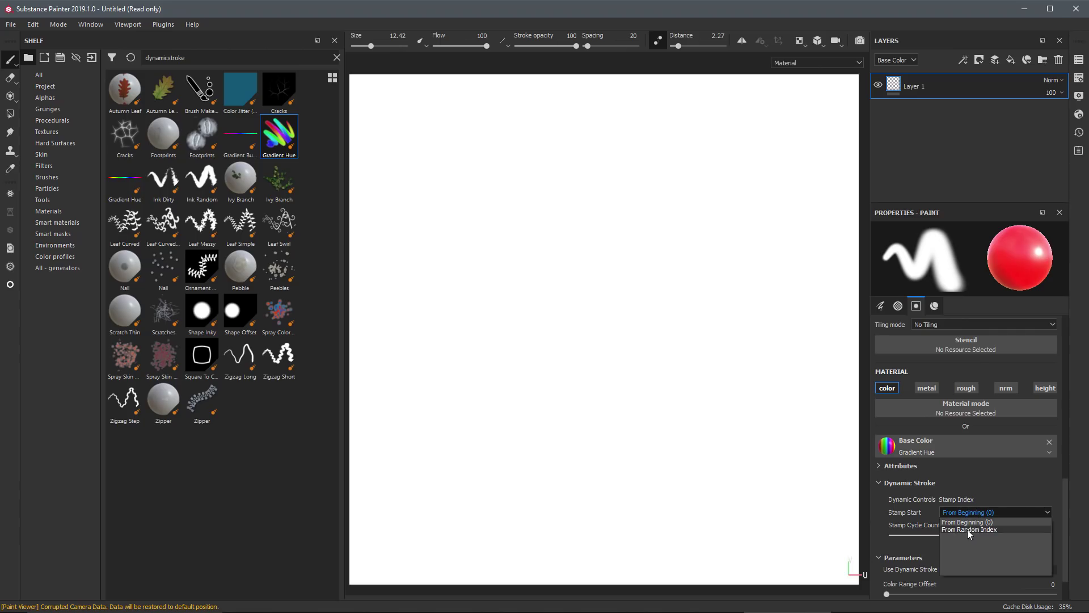
left_click(968, 530)
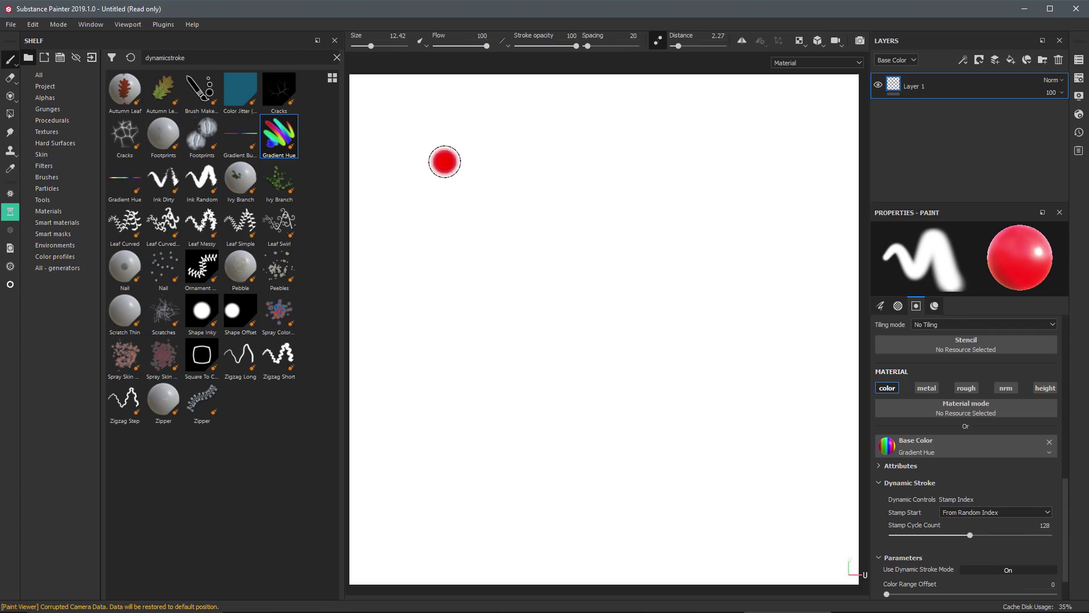
left_click_drag(375, 125, 832, 120)
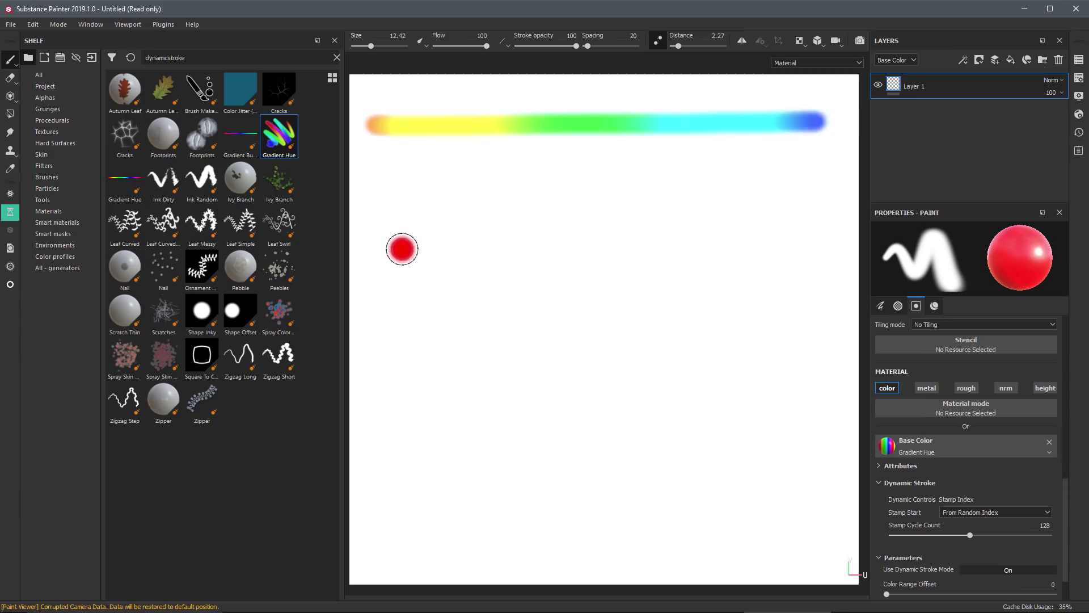
left_click_drag(386, 182, 830, 181)
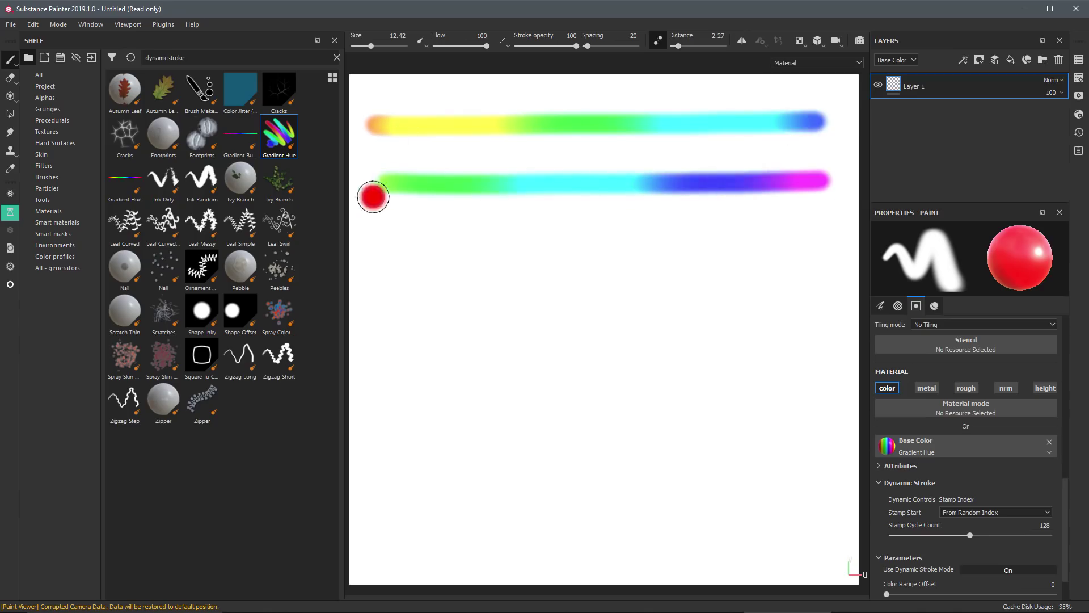
left_click_drag(377, 252, 817, 258)
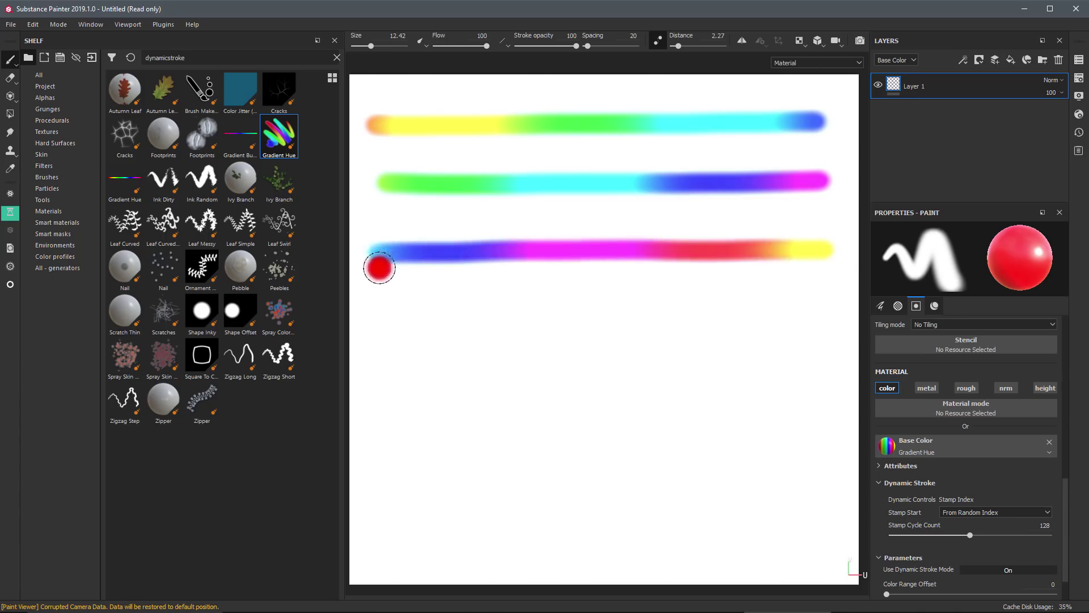
left_click_drag(382, 312, 827, 307)
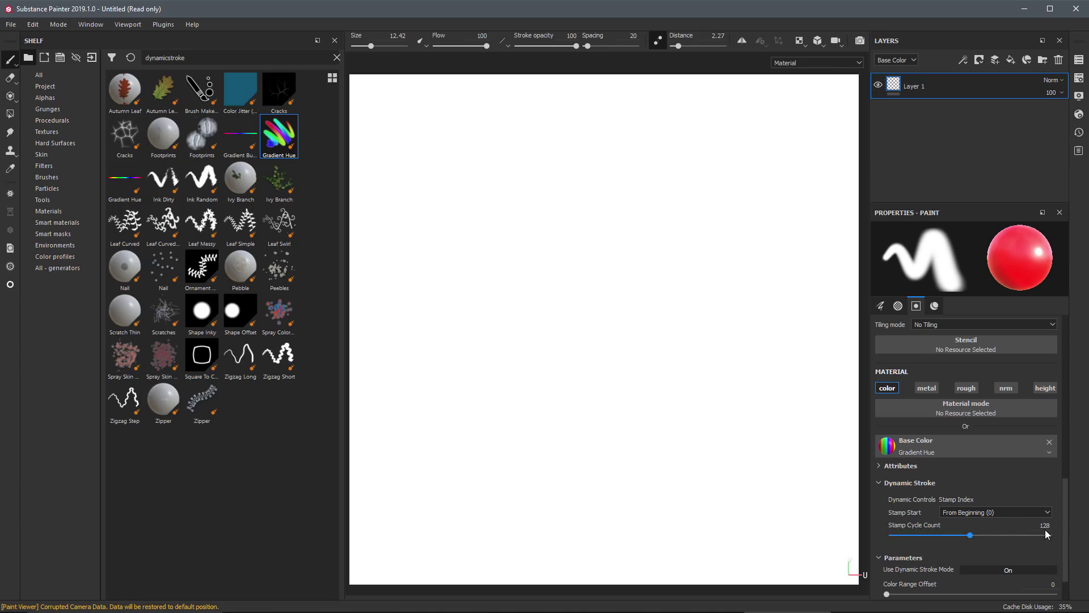
mouse_move(373, 98)
left_mouse_down()
mouse_move(740, 128)
mouse_move(820, 153)
mouse_move(812, 174)
mouse_move(782, 182)
mouse_move(394, 175)
mouse_move(389, 195)
mouse_move(405, 218)
mouse_move(435, 226)
mouse_move(793, 244)
mouse_move(816, 249)
mouse_move(818, 263)
mouse_move(703, 285)
mouse_move(414, 281)
left_mouse_up()
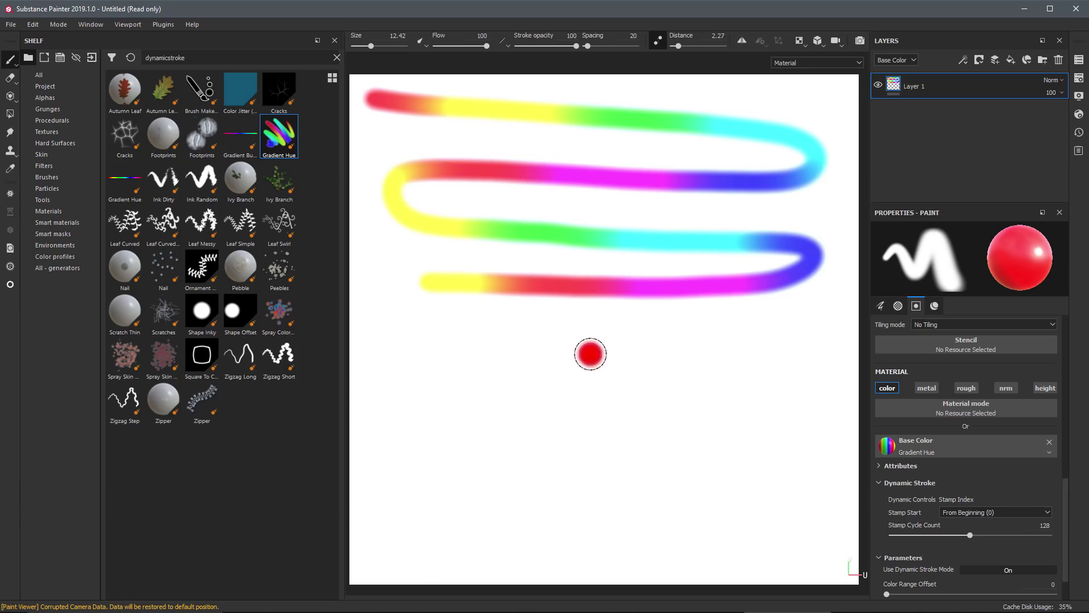
key("ctrl+z")
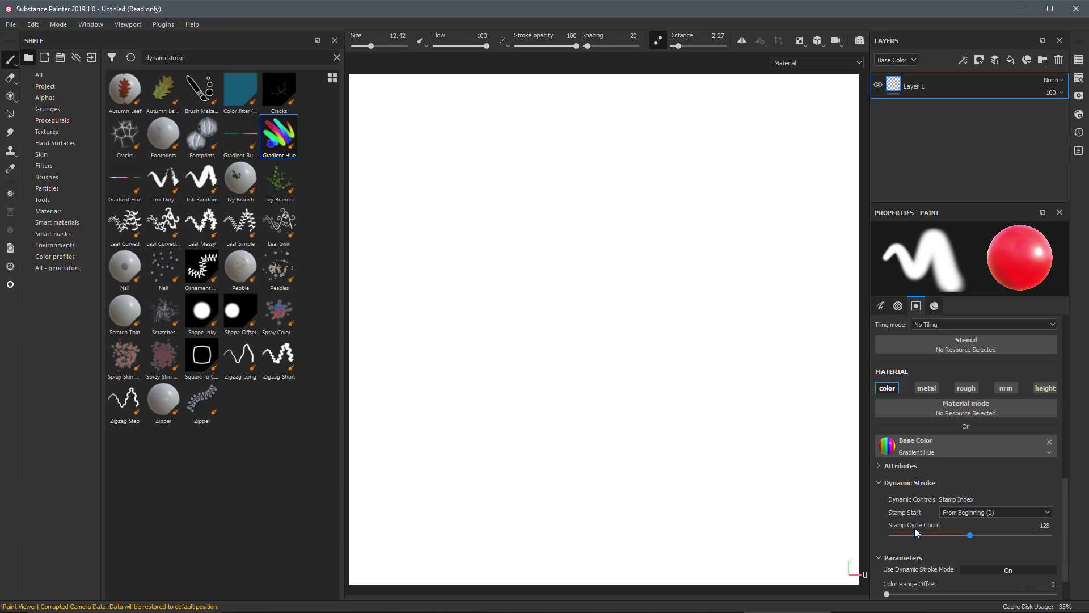
- Set Stamp Cycle Count to 64, paint a wavy rainbow stroke, then slide it back to 128
left_click(1048, 526)
type("64")
key("Return")
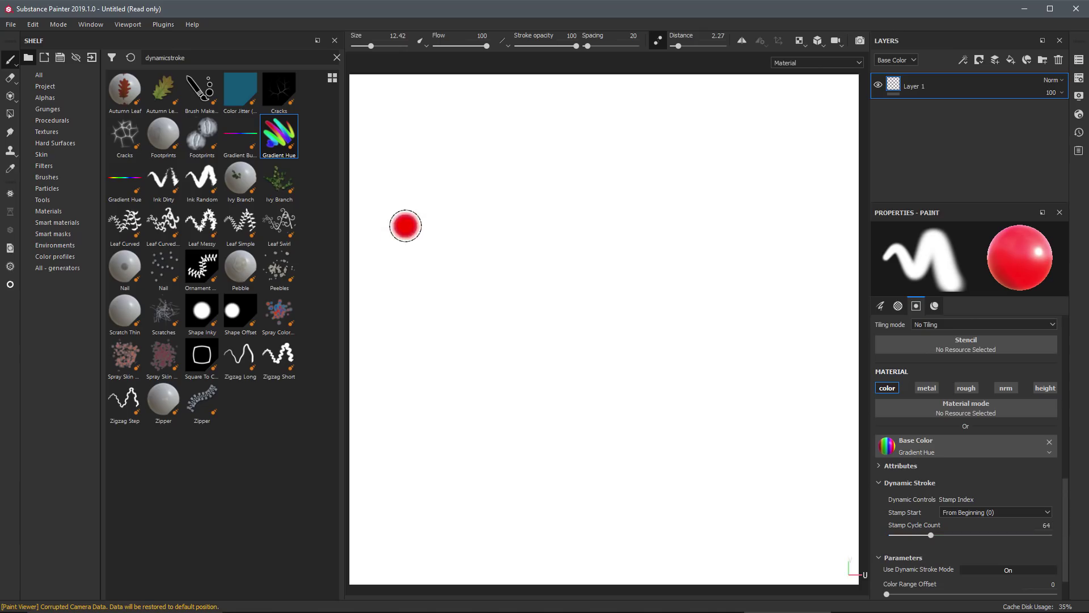
mouse_move(390, 108)
left_mouse_down()
mouse_move(689, 123)
mouse_move(794, 144)
mouse_move(791, 165)
mouse_move(764, 174)
mouse_move(393, 164)
mouse_move(387, 180)
mouse_move(420, 203)
mouse_move(786, 226)
left_mouse_up()
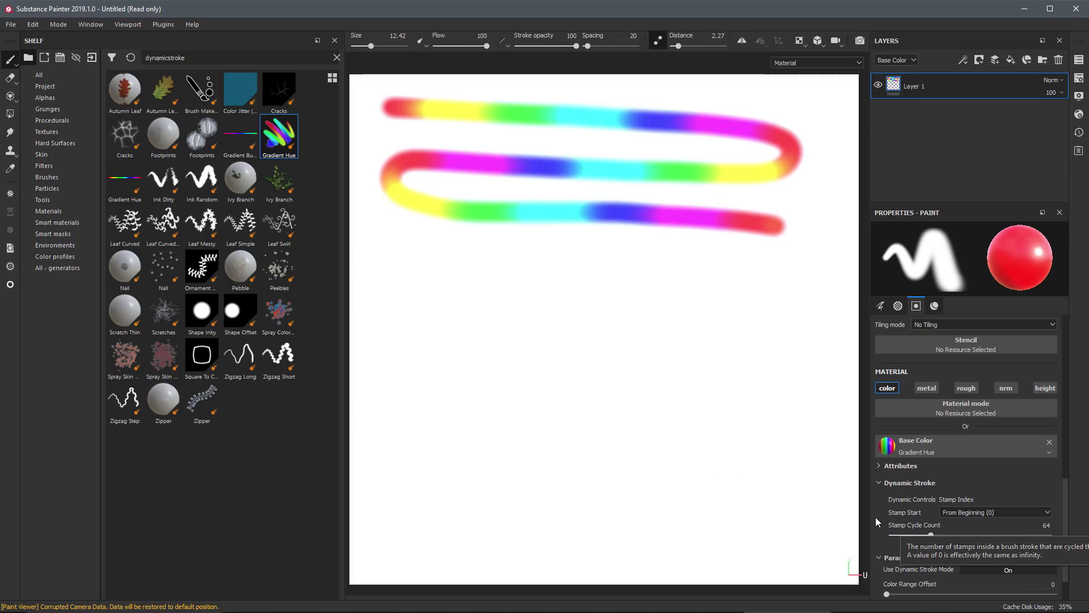
left_click_drag(930, 535, 970, 535)
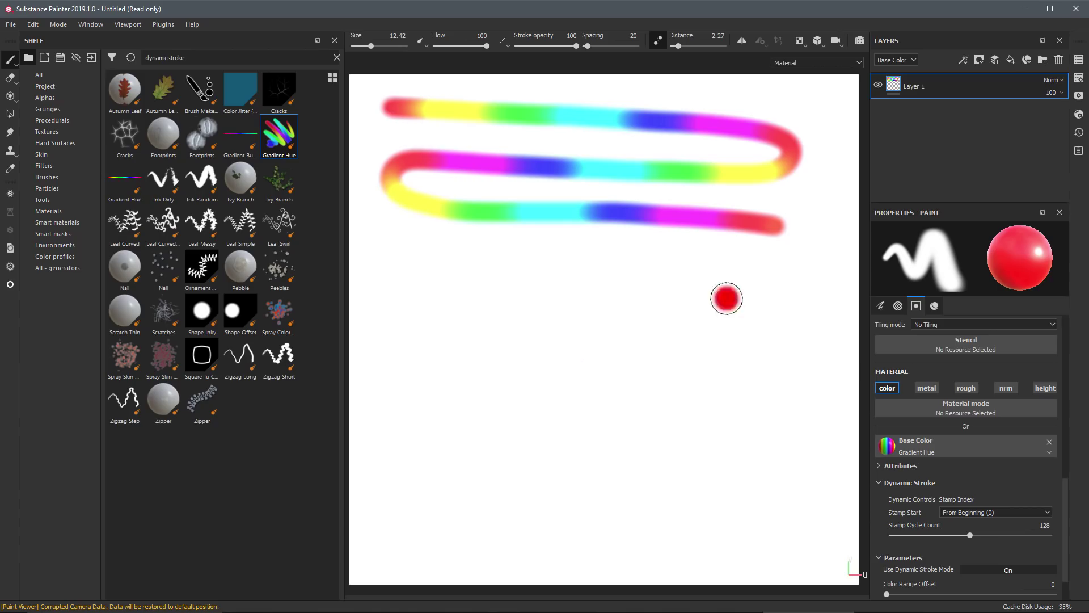
- Select the Basic Hard brush, remove Gradient Hue from Base Color, and browse for a new resource
left_click(50, 177)
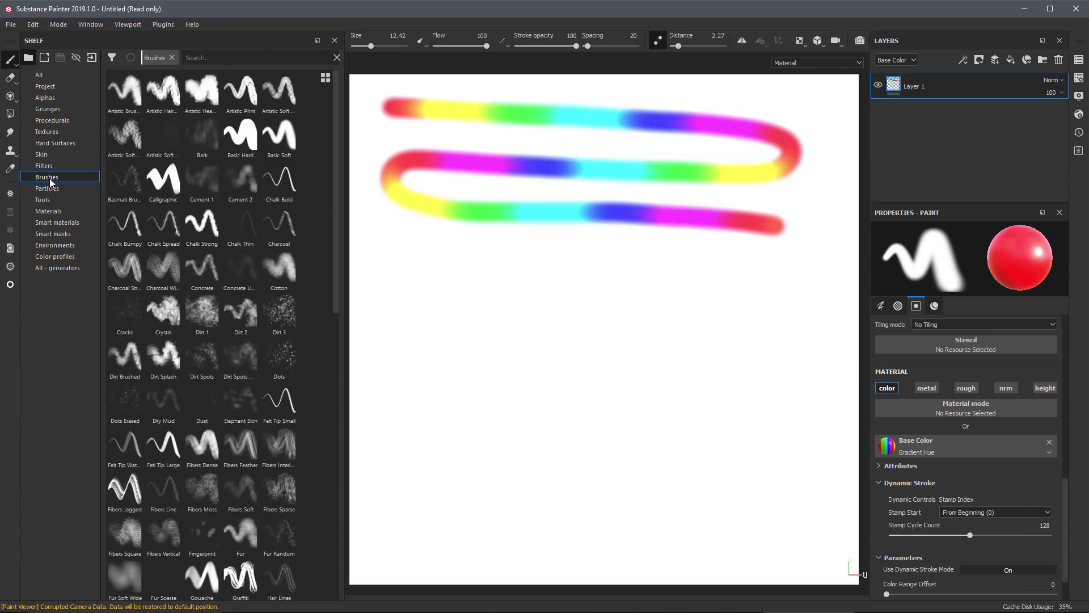
left_click(240, 138)
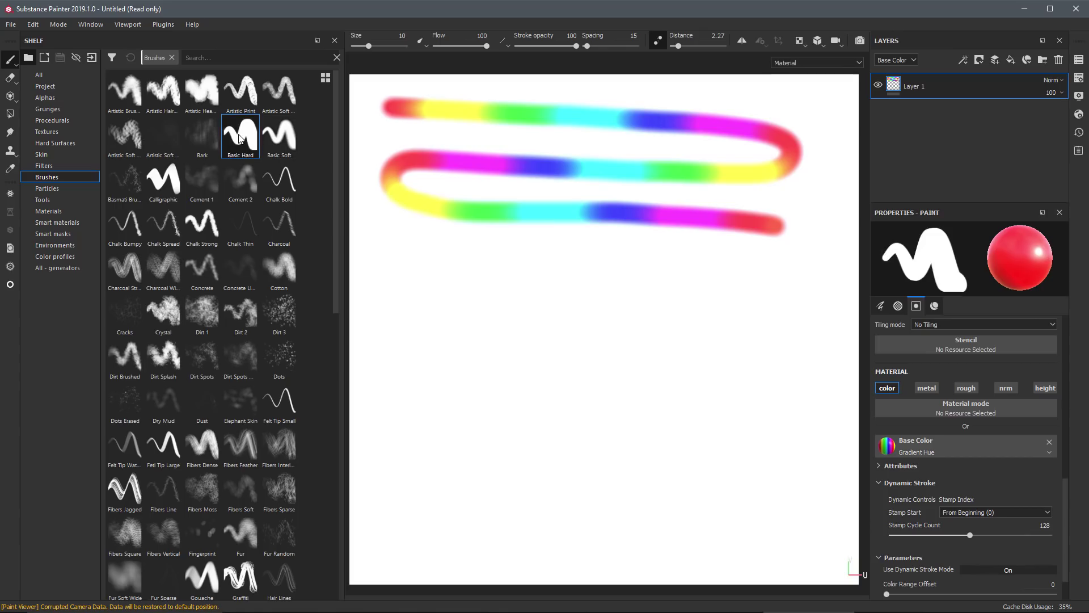
left_click(938, 308)
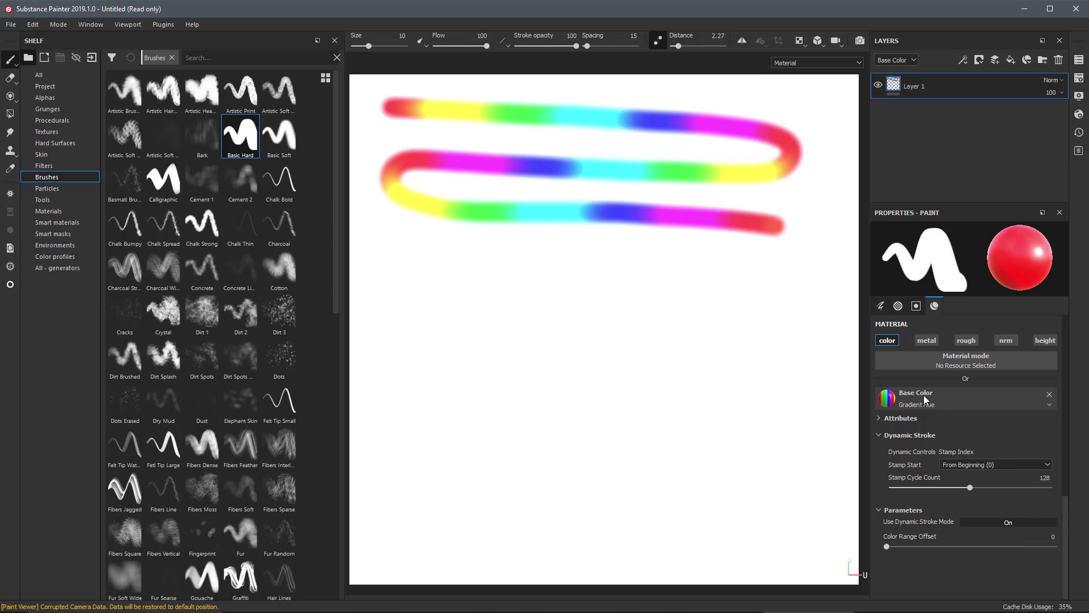
left_click(1050, 394)
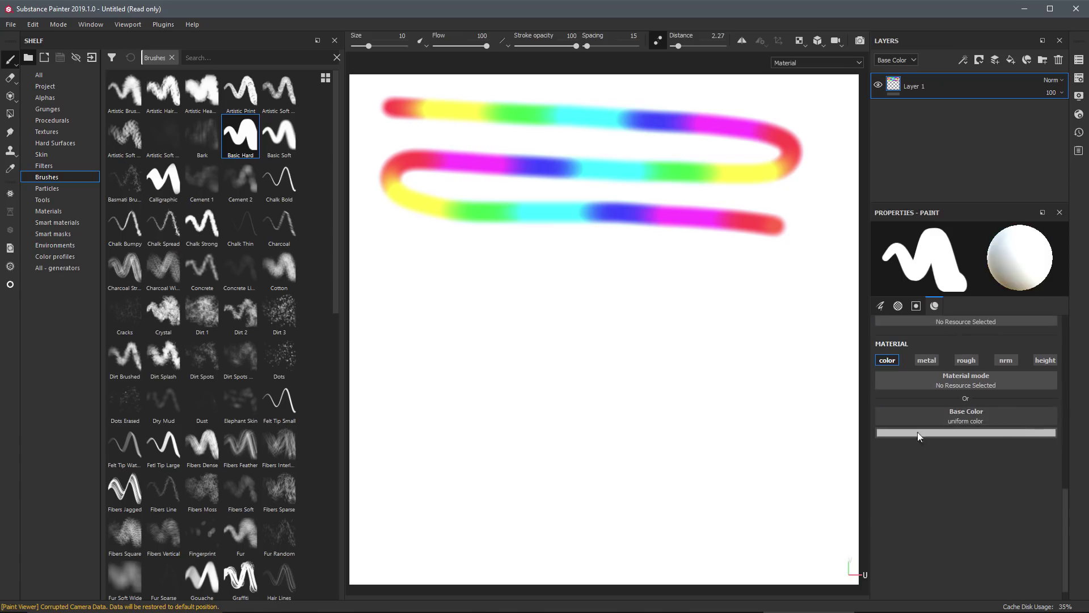
left_click(900, 418)
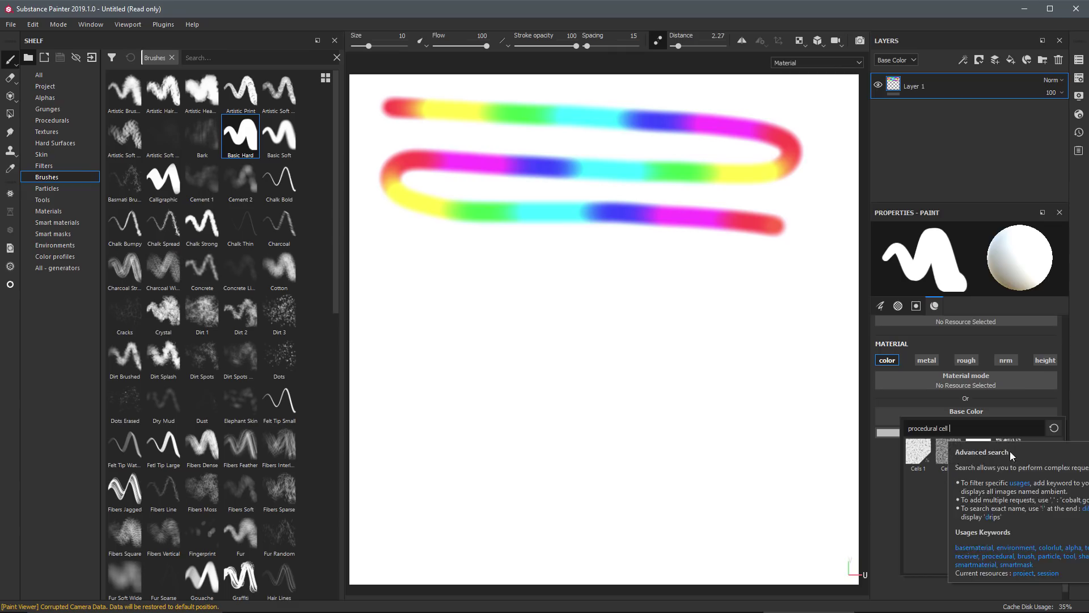
- Assign Cells 4 as the base colour and enlarge the brush to size 33.43
mouse_move(1011, 453)
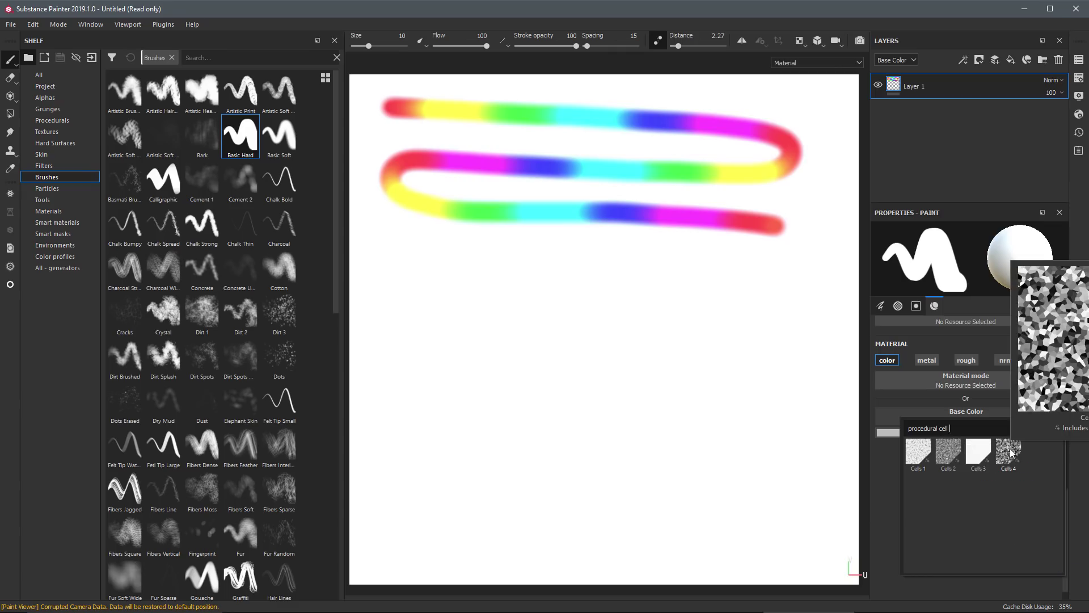
left_click(1009, 451)
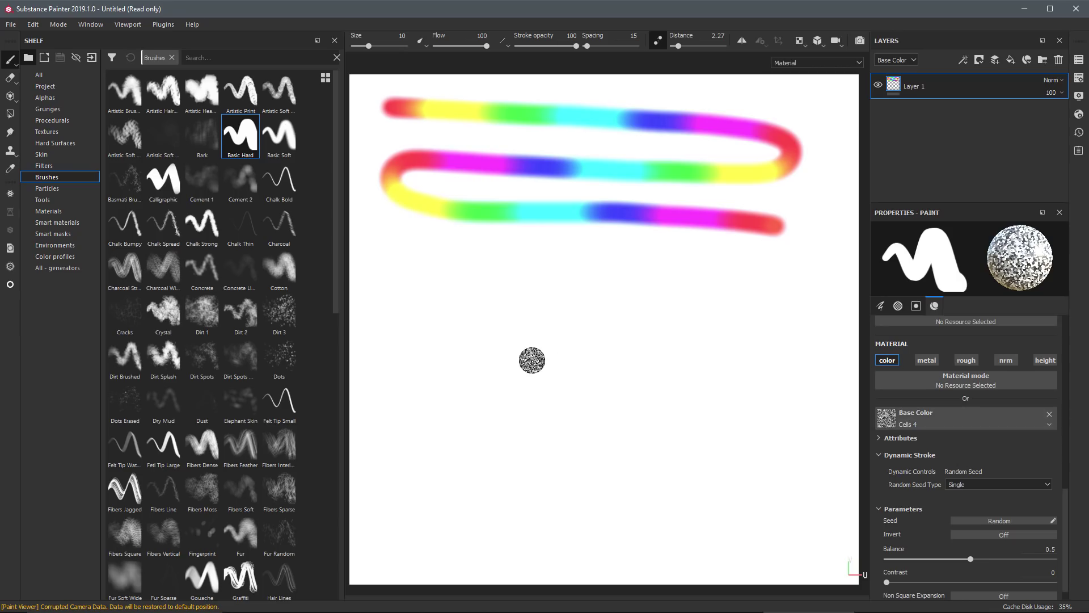
right_click_drag(444, 325, 450, 329, "ctrl")
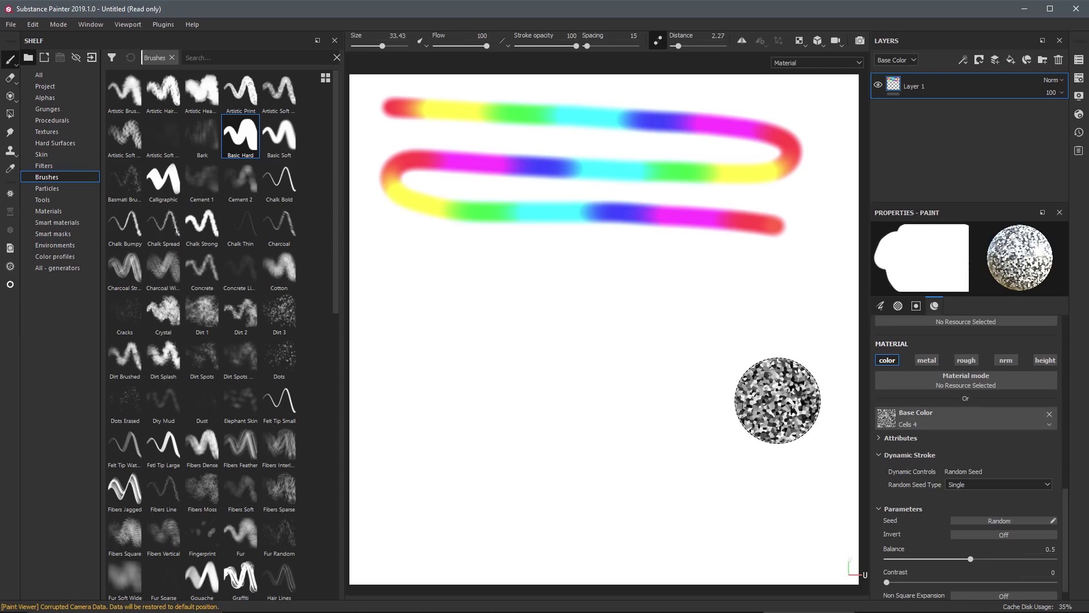
- Set the Cells 4 noise Scale to 5 and Balance to 0.24
scroll(923, 452, "down", 1)
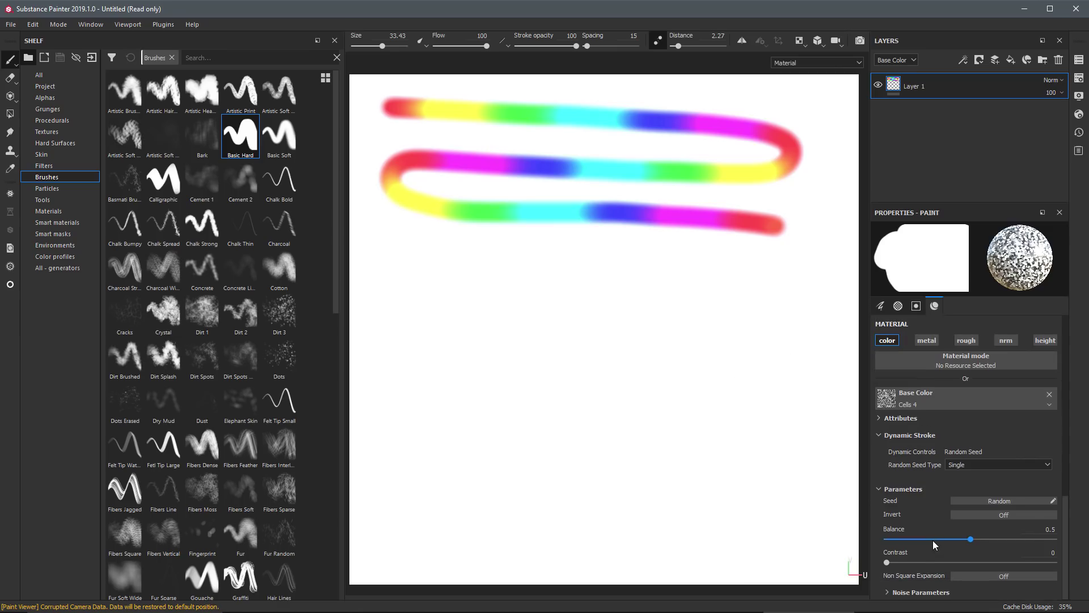
left_click(895, 592)
scroll(924, 532, "down", 4)
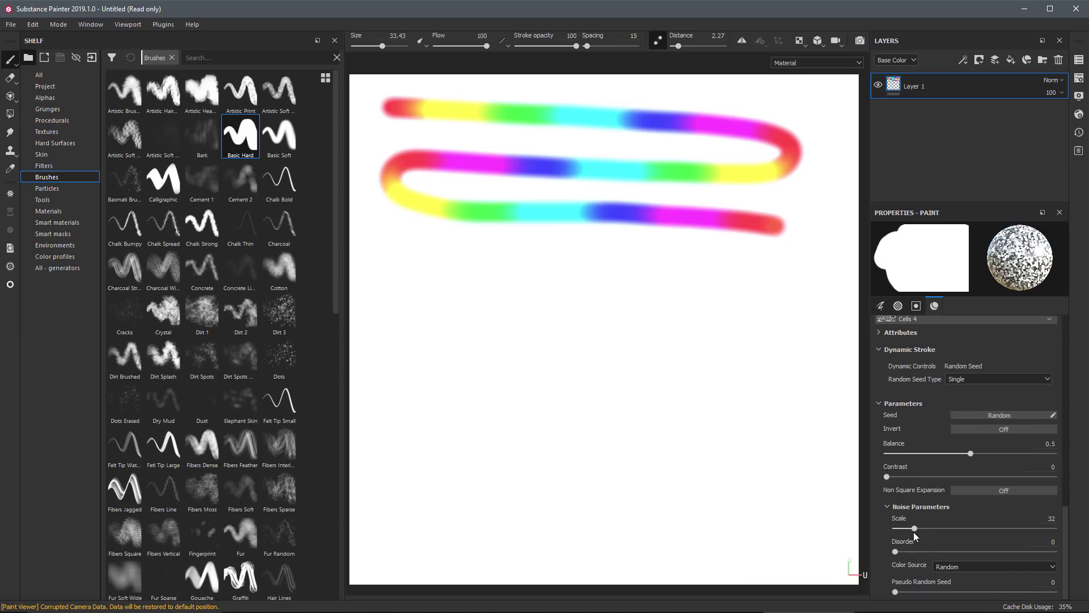
left_click_drag(905, 532, 898, 532)
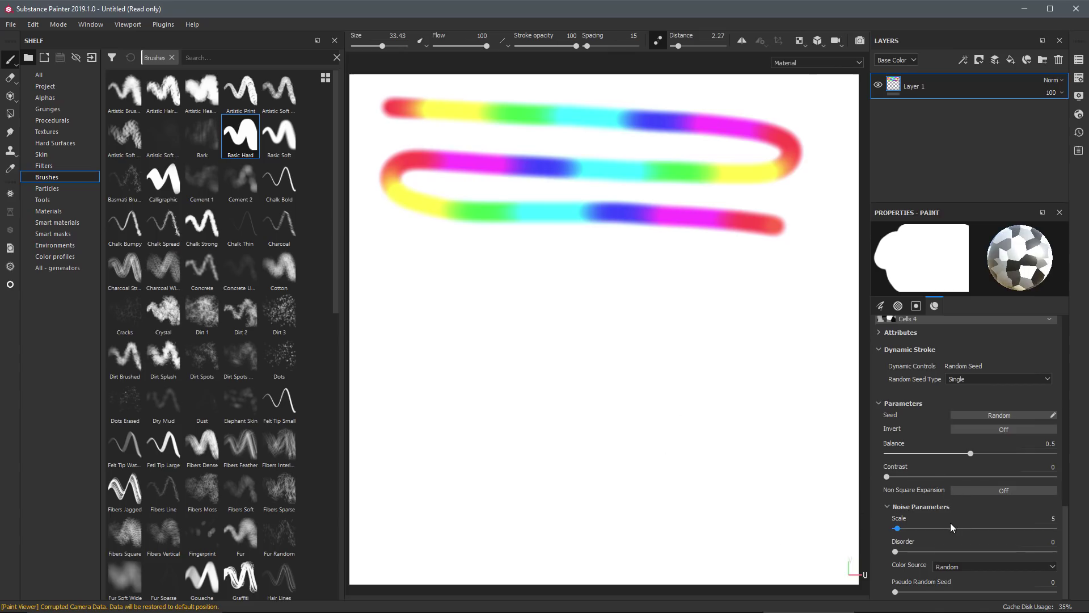
left_click_drag(966, 453, 928, 456)
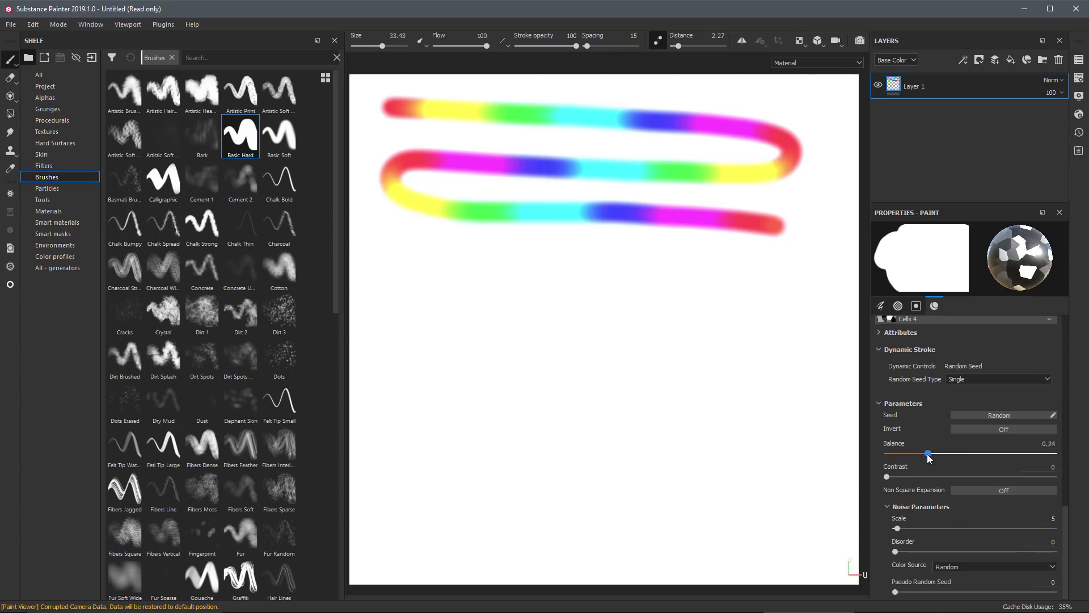
scroll(930, 431, "up", 2)
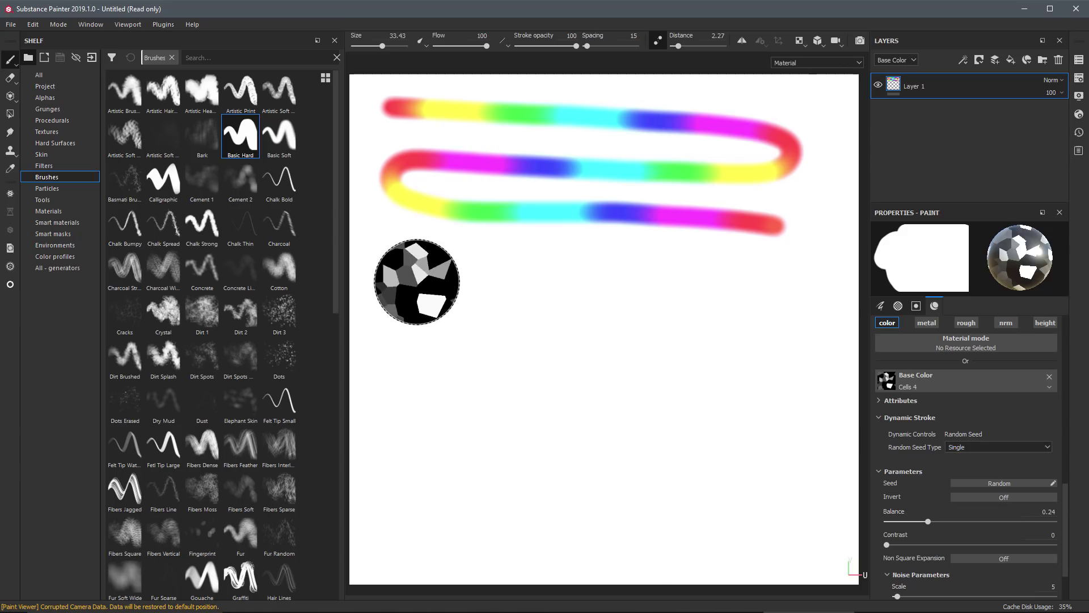
left_click_drag(414, 288, 467, 389)
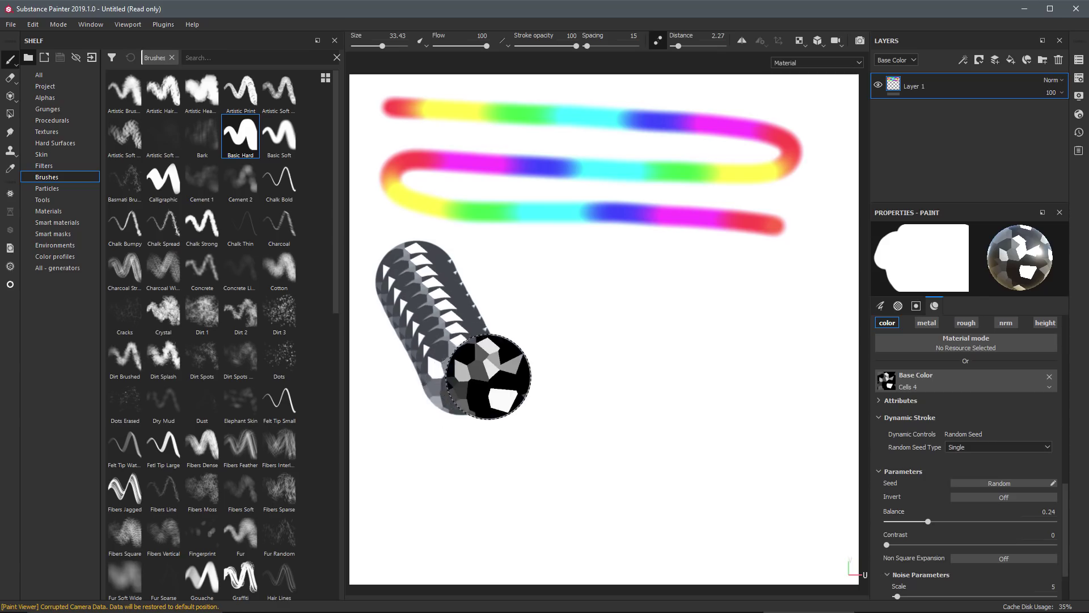
key("ctrl+z")
- Raise brush spacing to 131, test-painting and undoing Cells 4 stamp strokes
left_click(880, 306)
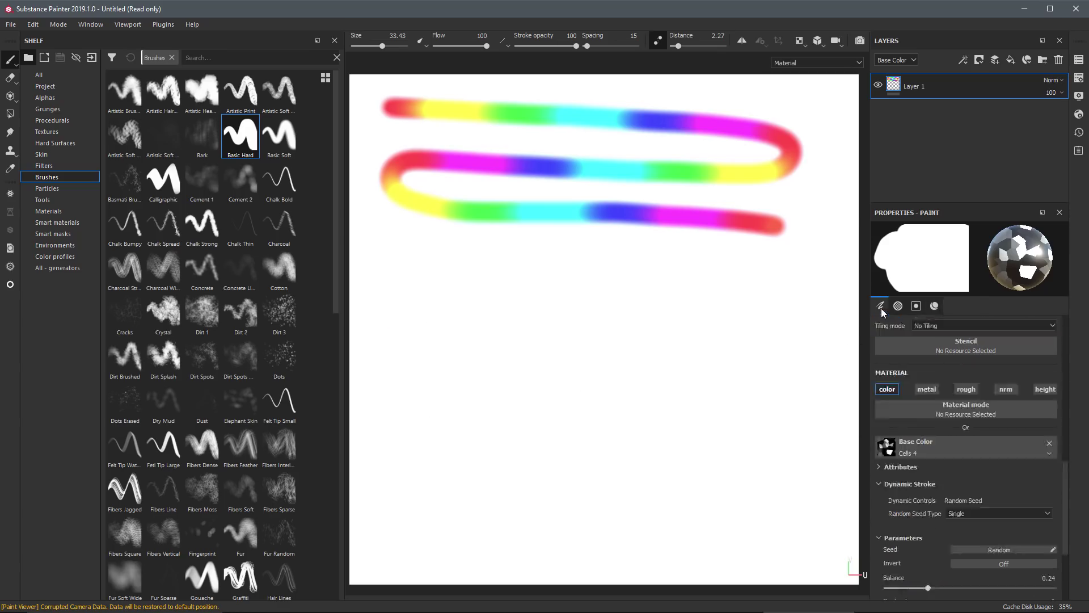
left_click(894, 421)
left_click_drag(894, 423, 906, 421)
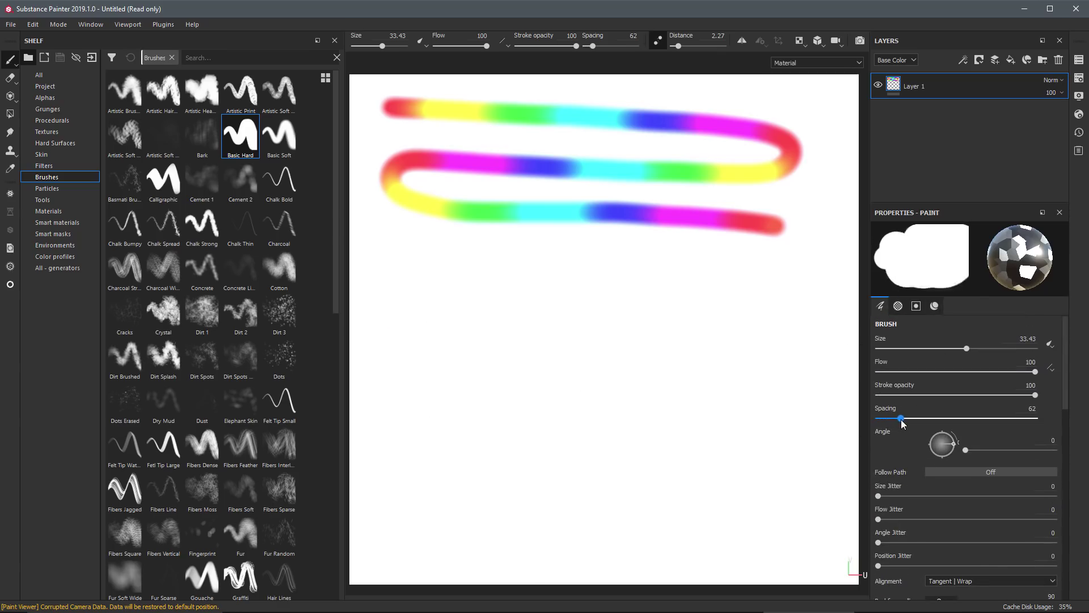
mouse_move(428, 282)
left_mouse_down()
mouse_move(450, 341)
mouse_move(529, 467)
left_mouse_up()
key("ctrl+z")
left_click_drag(906, 418, 929, 418)
mouse_move(433, 283)
left_mouse_down()
mouse_move(479, 428)
mouse_move(511, 487)
left_mouse_up()
key("ctrl+z")
- Shrink the brush to 21.92, paint spaced stamps, then undo them leaving only the rainbow zigzag
mouse_move(469, 333)
right_mouse_down("ctrl")
mouse_move(454, 293)
mouse_move(486, 304)
right_mouse_up("ctrl")
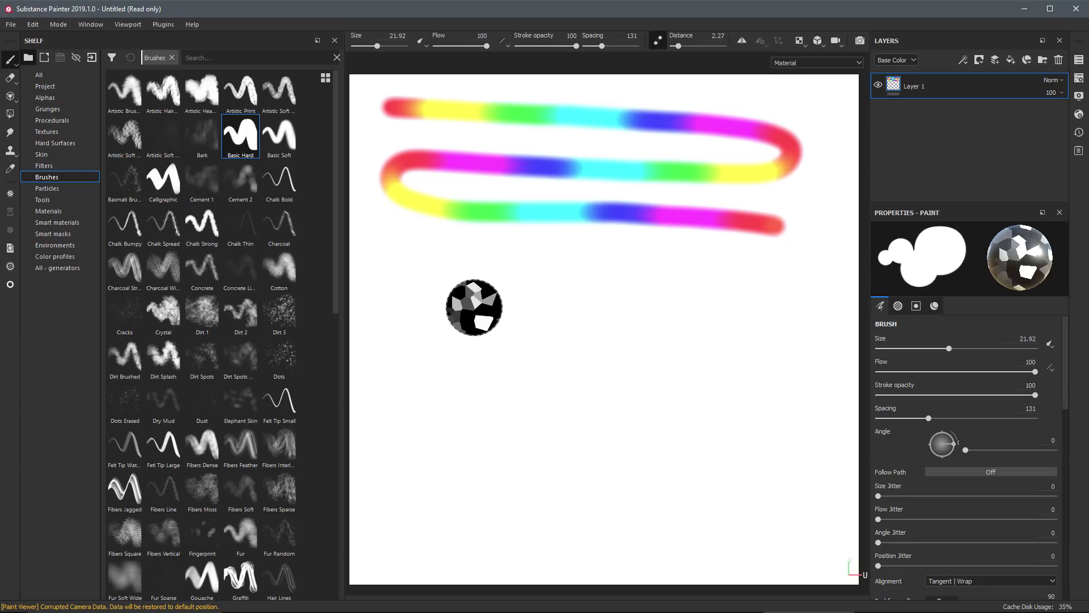
mouse_move(410, 268)
left_mouse_down()
mouse_move(506, 491)
mouse_move(551, 559)
left_mouse_up()
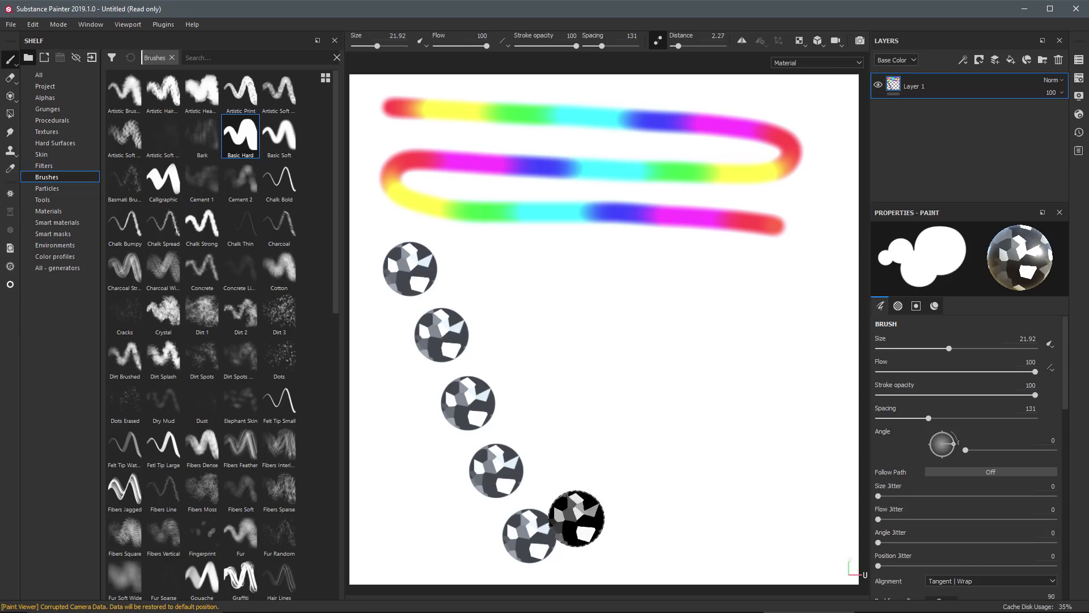
left_click(935, 308)
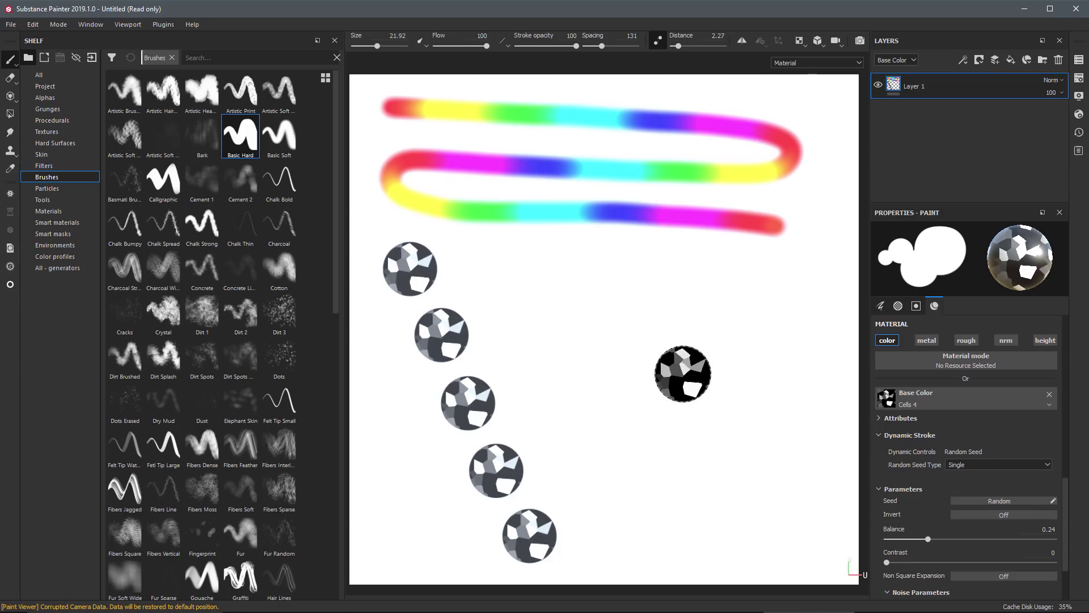
key("ctrl+z")
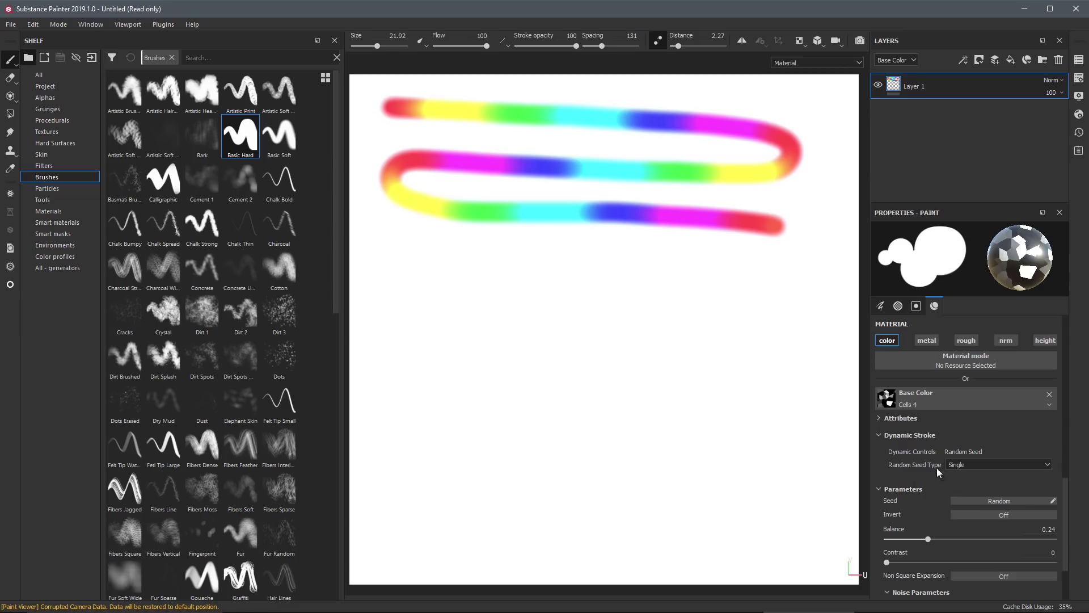
- Set the Cells 4 Random Seed Type to Random Per Stroke and paint two test strokes
left_click(974, 466)
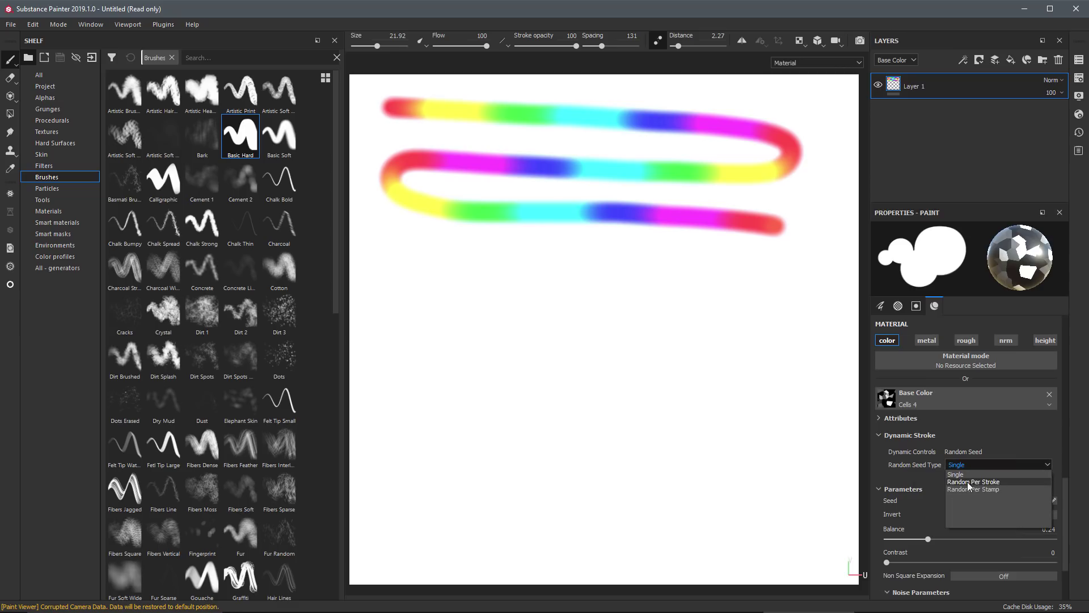
left_click(959, 483)
left_click_drag(411, 270, 537, 533)
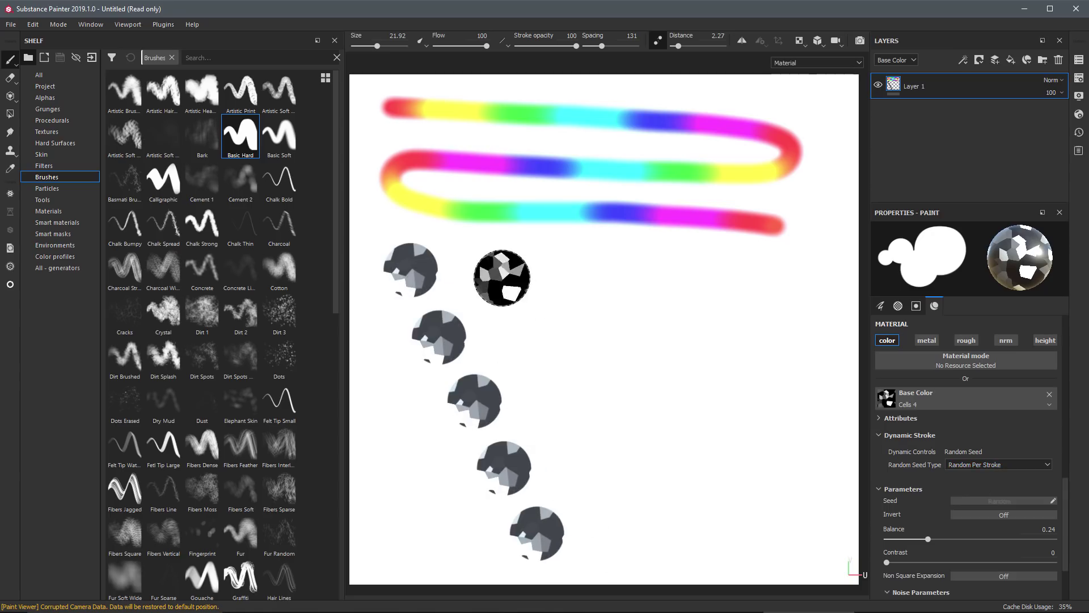
left_click_drag(474, 253, 638, 578)
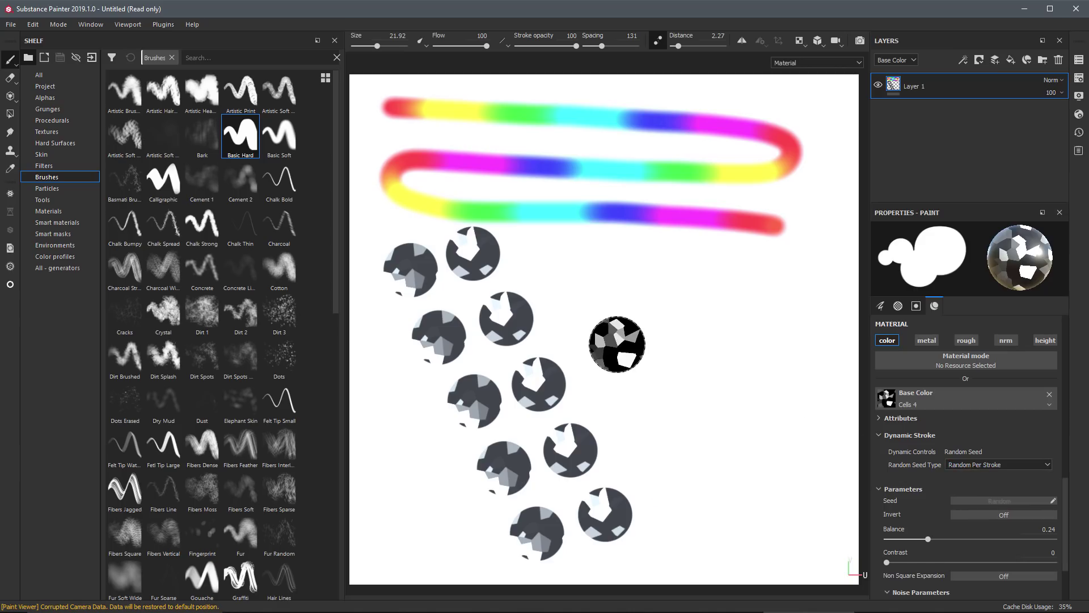
- Paint two more cell-stamp strokes to compare, then undo the test strokes
left_click_drag(550, 248, 709, 519)
left_click_drag(641, 253, 754, 447)
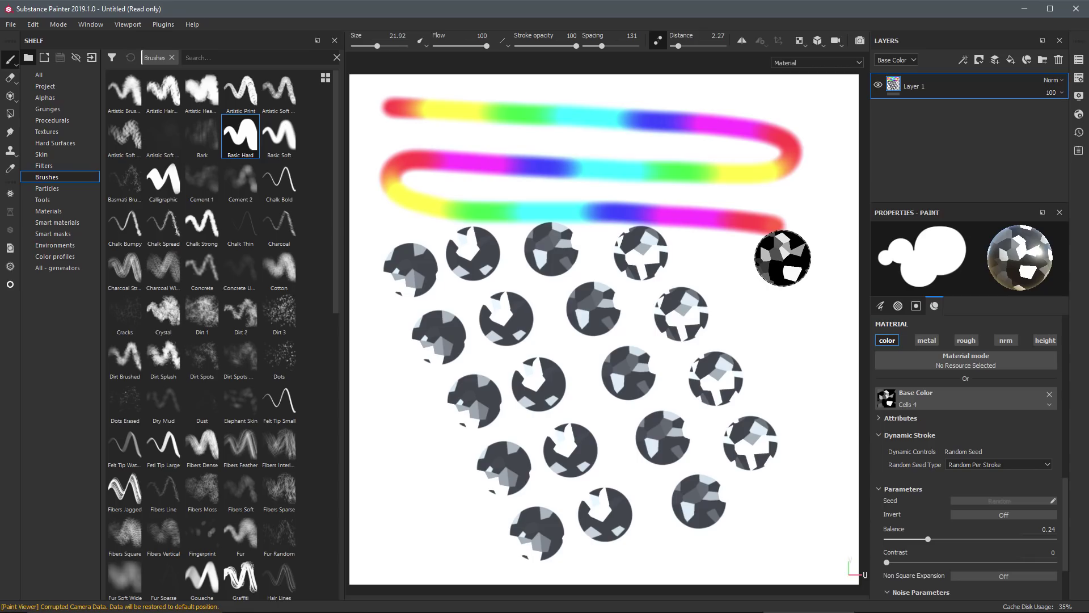
key("ctrl+z")
key("ctrl+z")
key("ctrl+z")
key("ctrl+z")
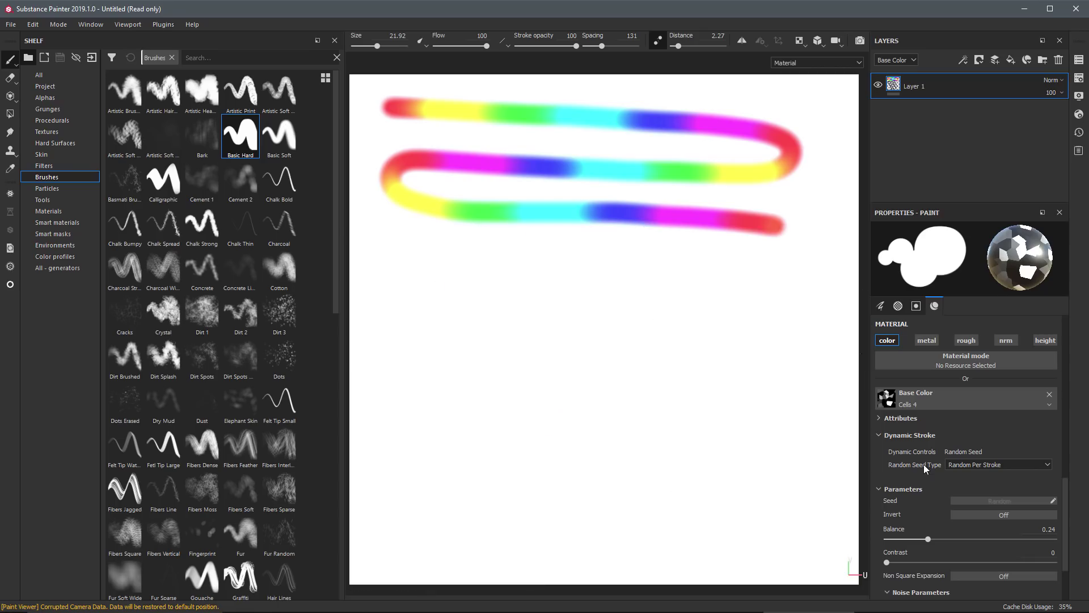
- Switch the seed type to Random Per Stamp and paint three diagonal strokes of varied stamps
left_click(949, 467)
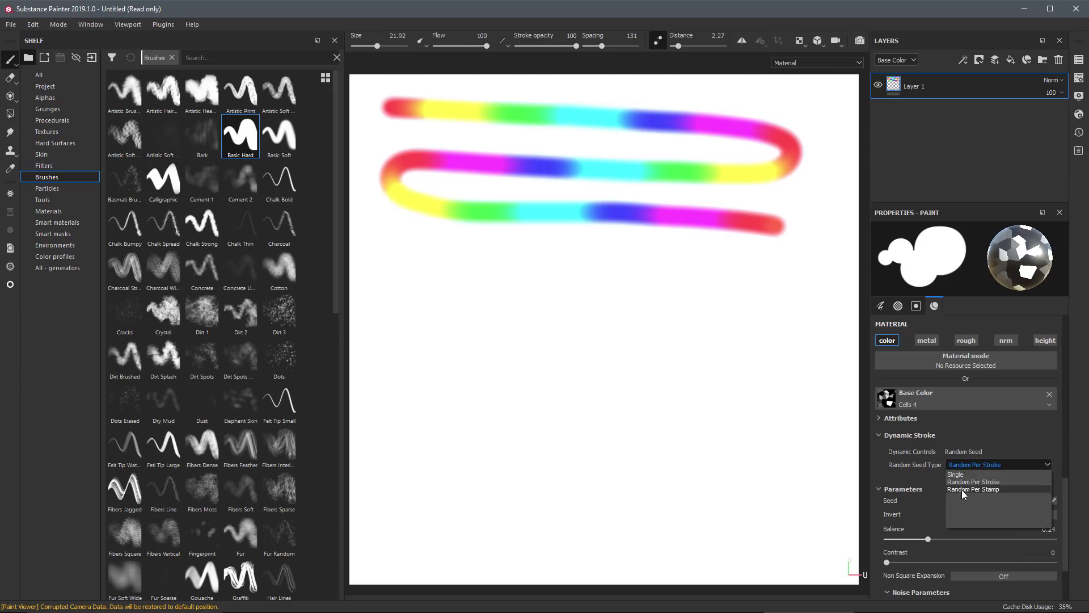
left_click(970, 489)
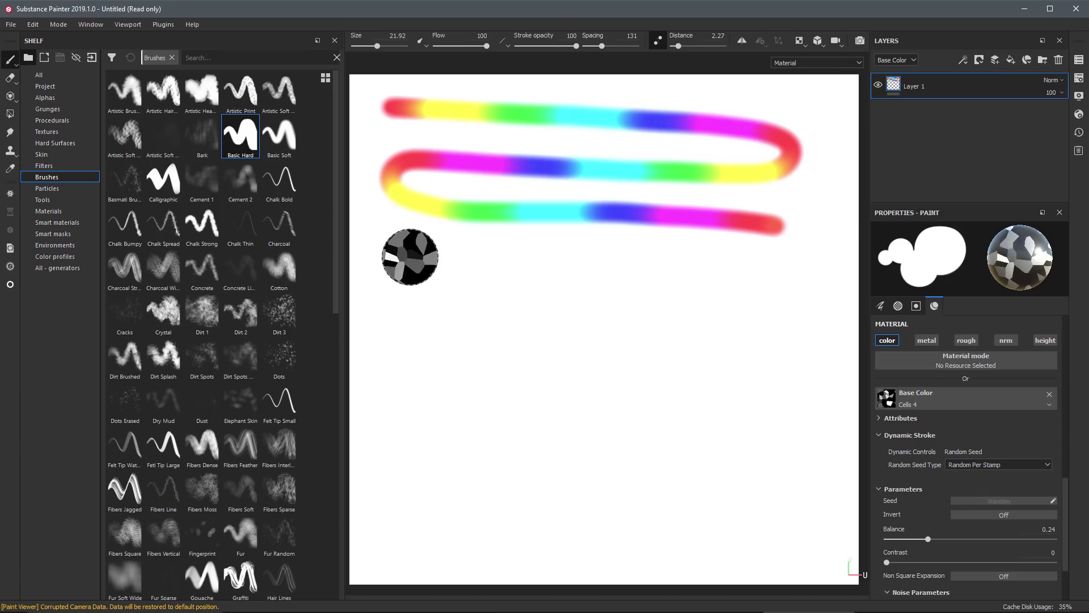
left_click_drag(407, 254, 534, 520)
mouse_move(491, 265)
left_mouse_down()
mouse_move(548, 402)
mouse_move(627, 536)
left_mouse_up()
mouse_move(558, 254)
left_mouse_down()
mouse_move(595, 312)
mouse_move(620, 392)
mouse_move(703, 525)
mouse_move(758, 488)
mouse_move(628, 236)
left_mouse_up()
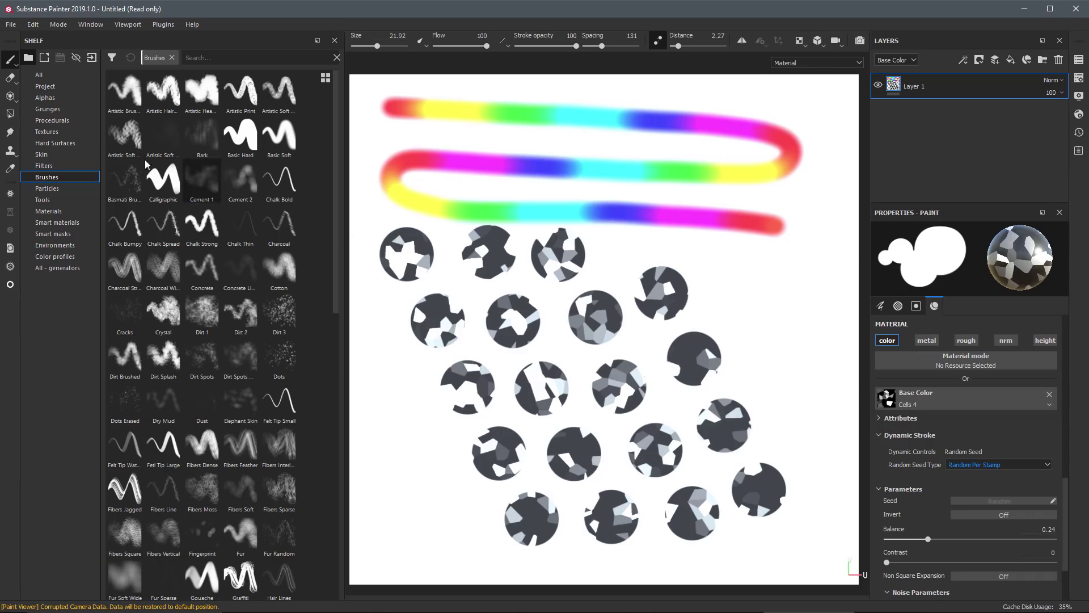
- Show the Procedurals category in the shelf with large thumbnails and scroll through them
left_click(59, 121)
left_click(325, 78)
left_click(332, 120)
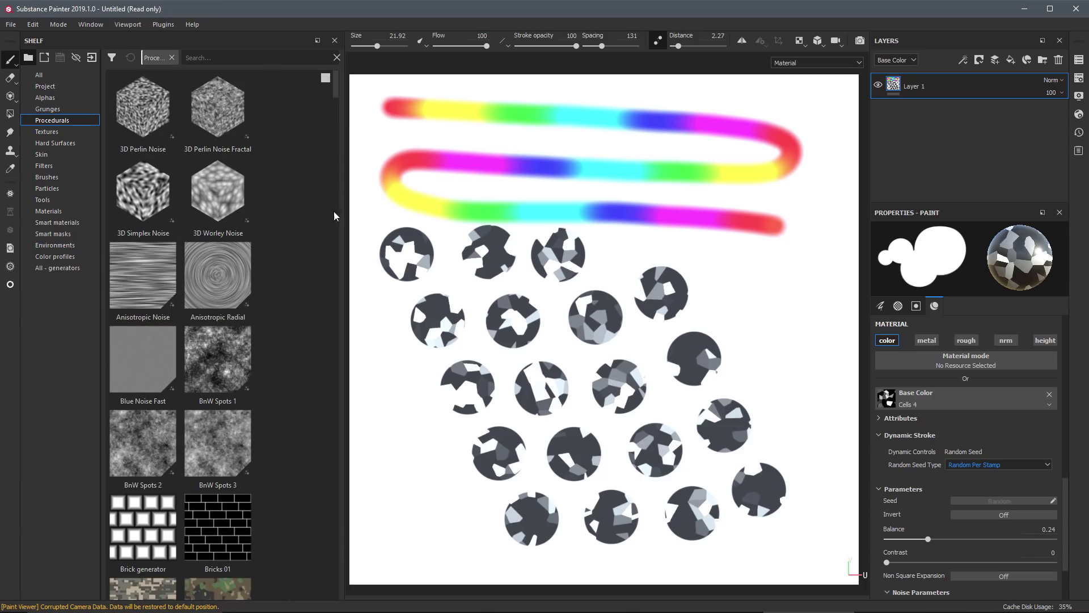
mouse_move(236, 264)
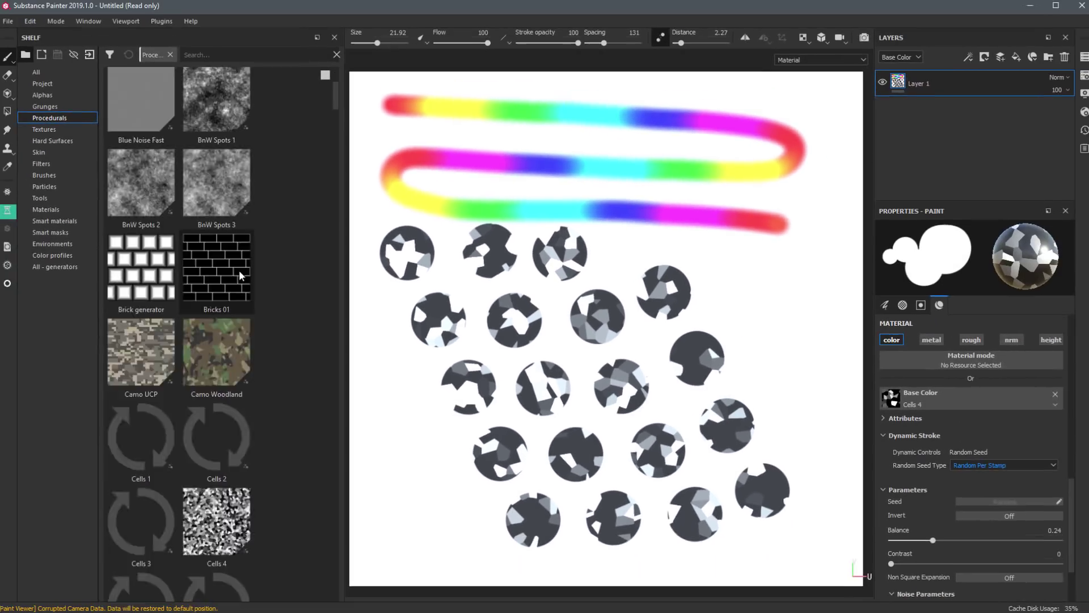
scroll(133, 160, "down", 5)
scroll(241, 278, "down", 6)
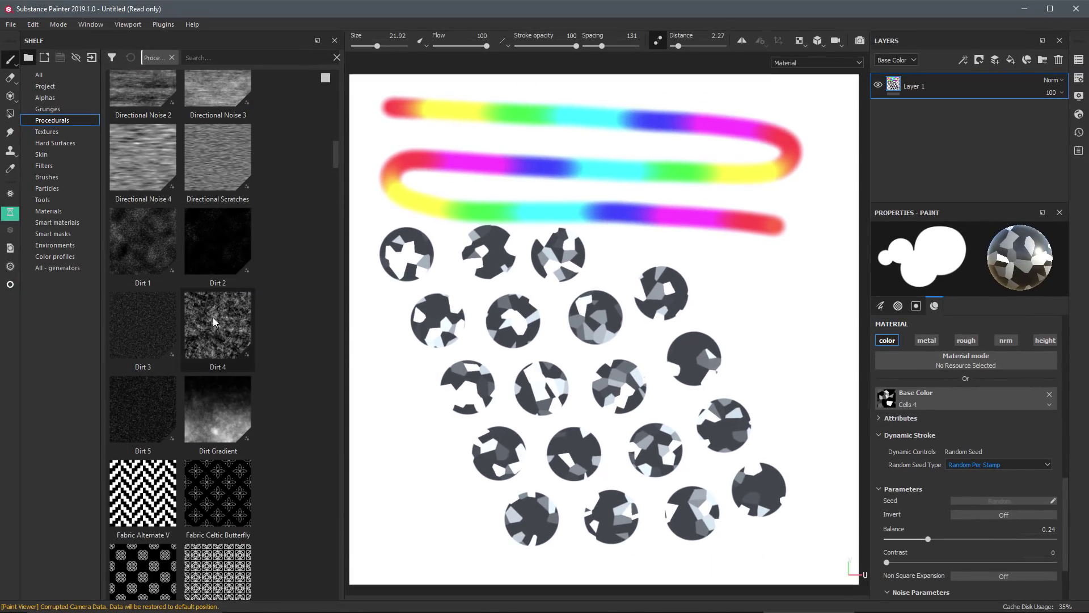
mouse_move(214, 320)
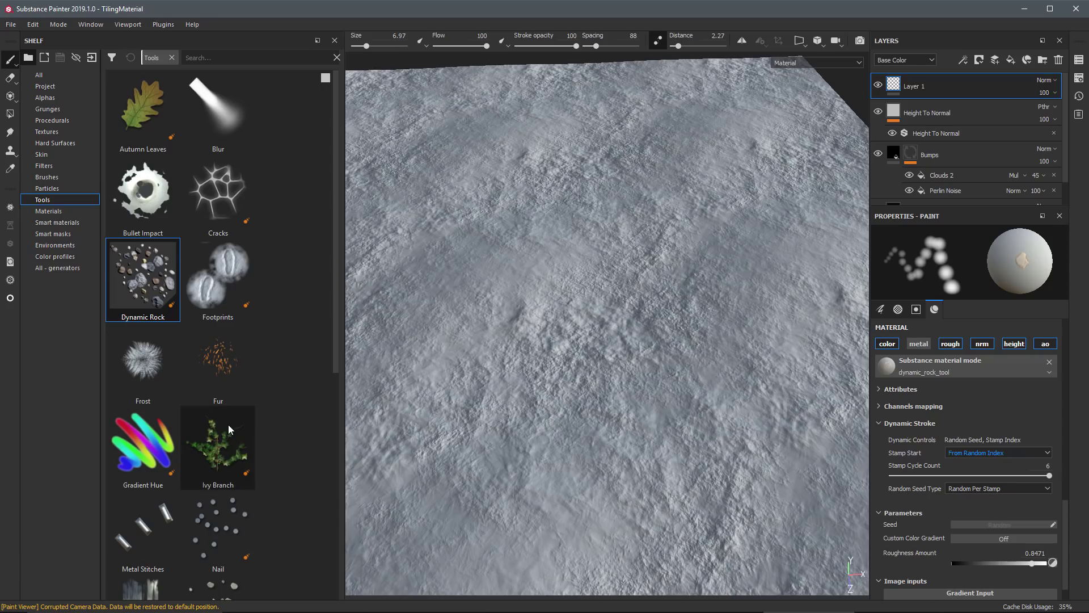
mouse_move(228, 425)
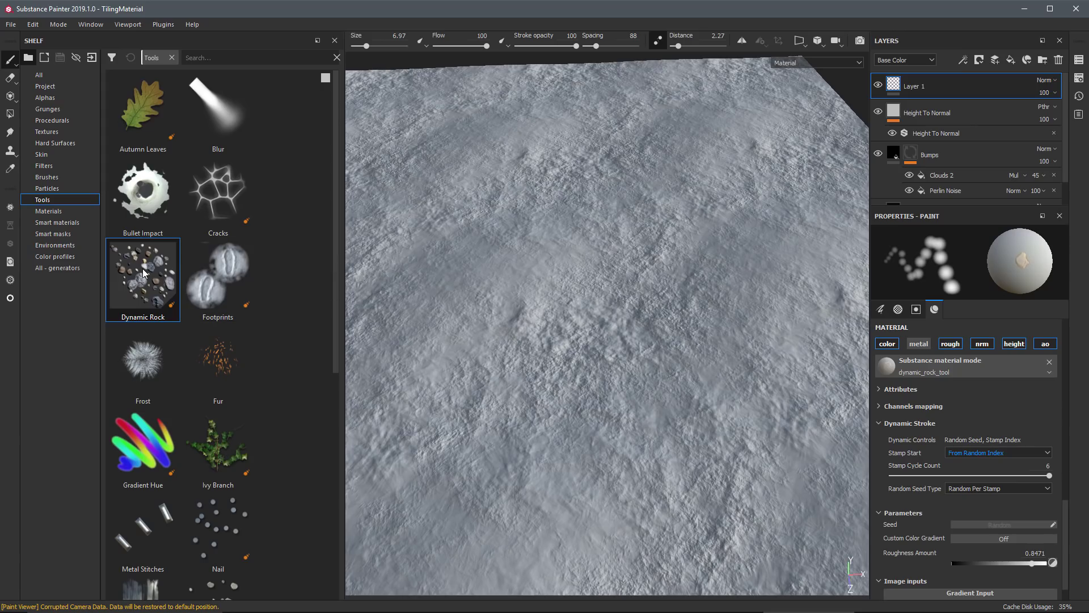
mouse_move(143, 273)
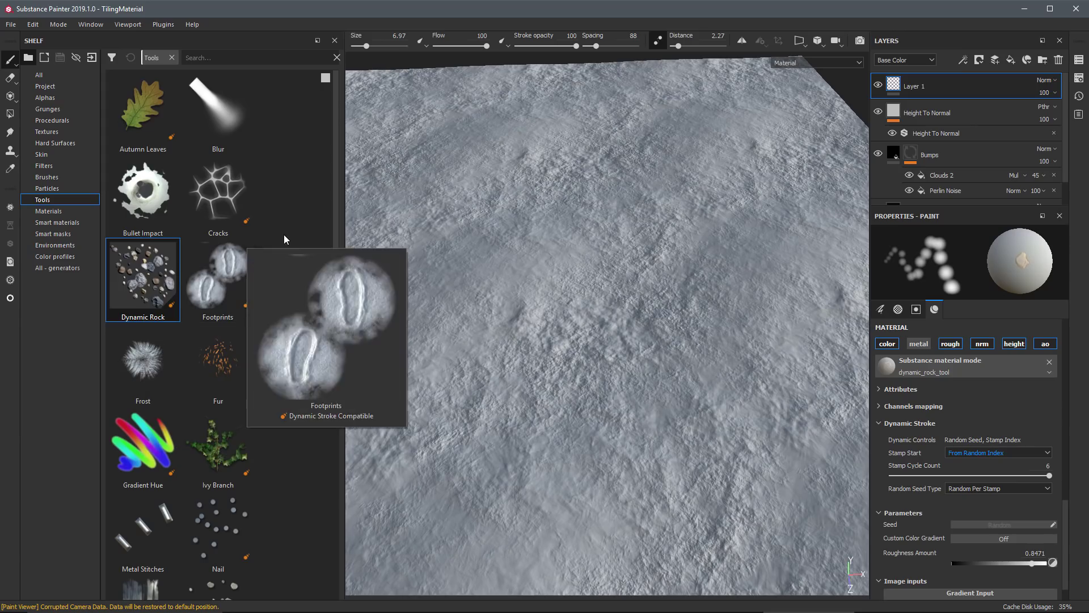